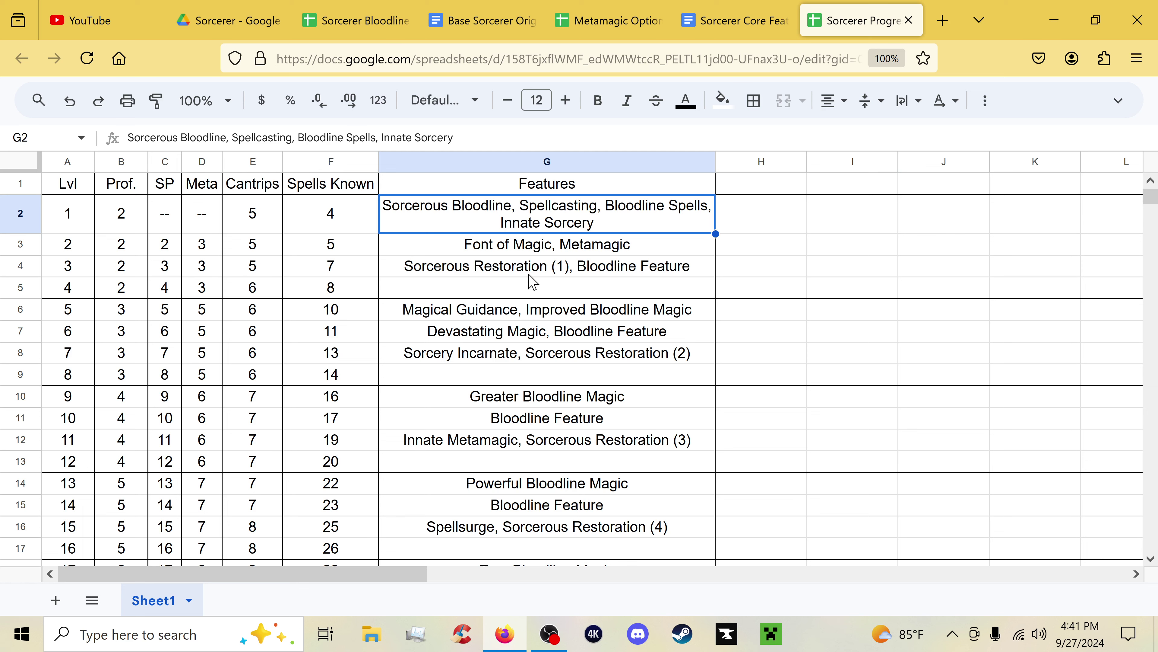
# Examine the Features entries for levels 2 through 8 in the Sorcerer Progression sheet
pyautogui.press('Down')
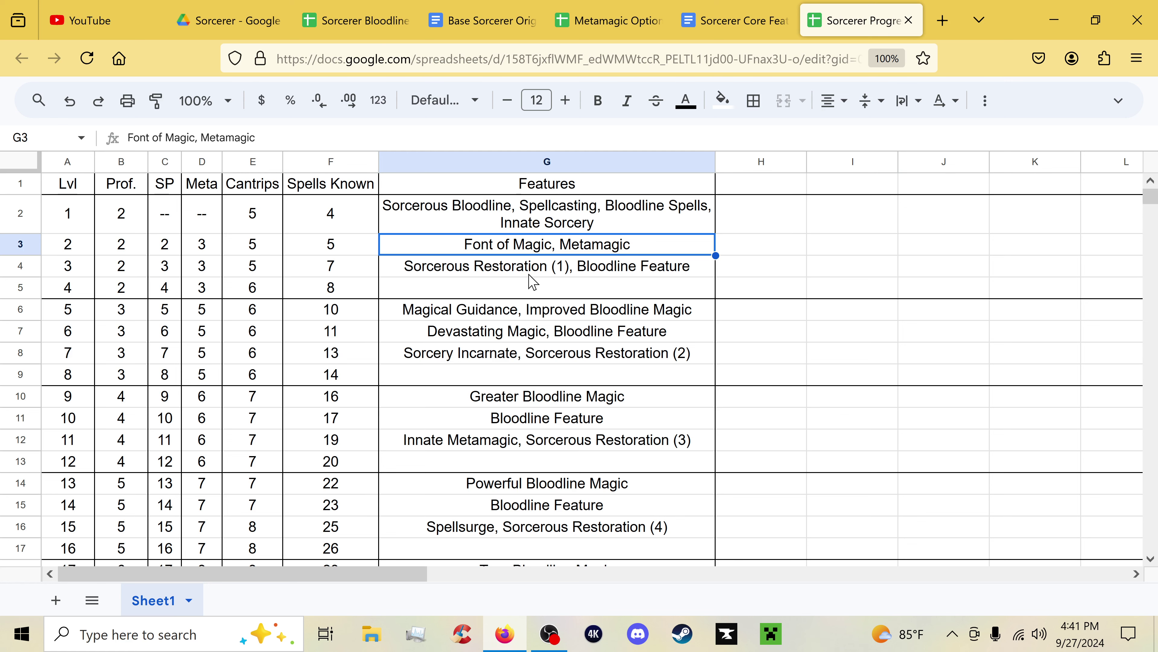
pyautogui.scroll(-1, 529, 286)
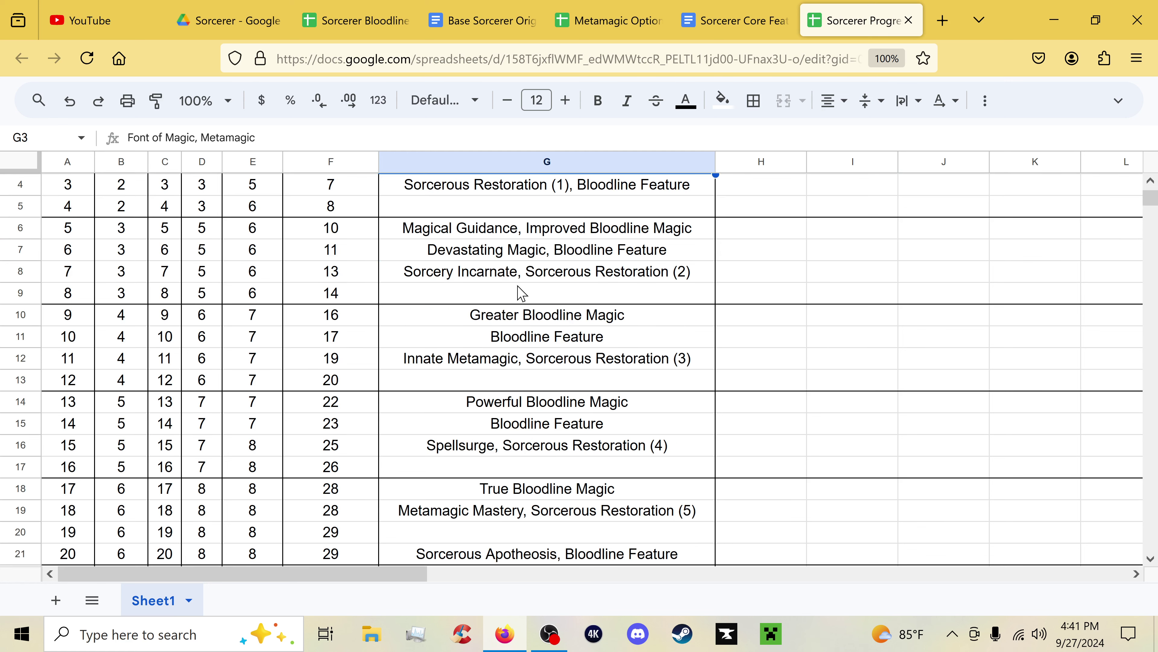
pyautogui.scroll(1, 456, 332)
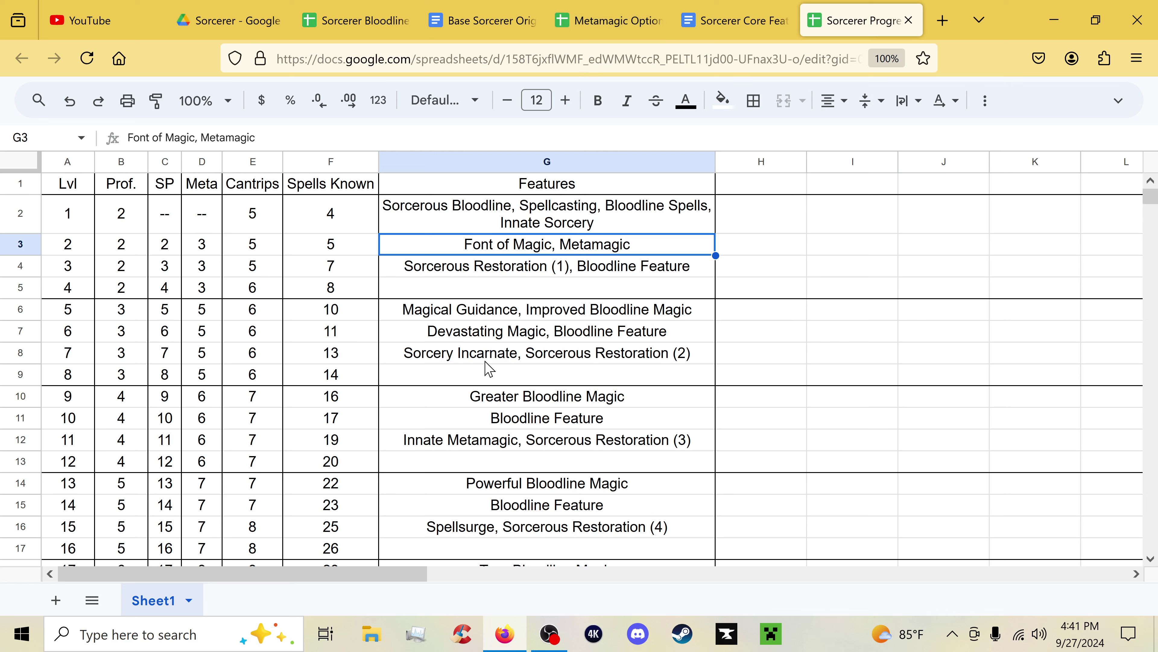
pyautogui.press('Down')
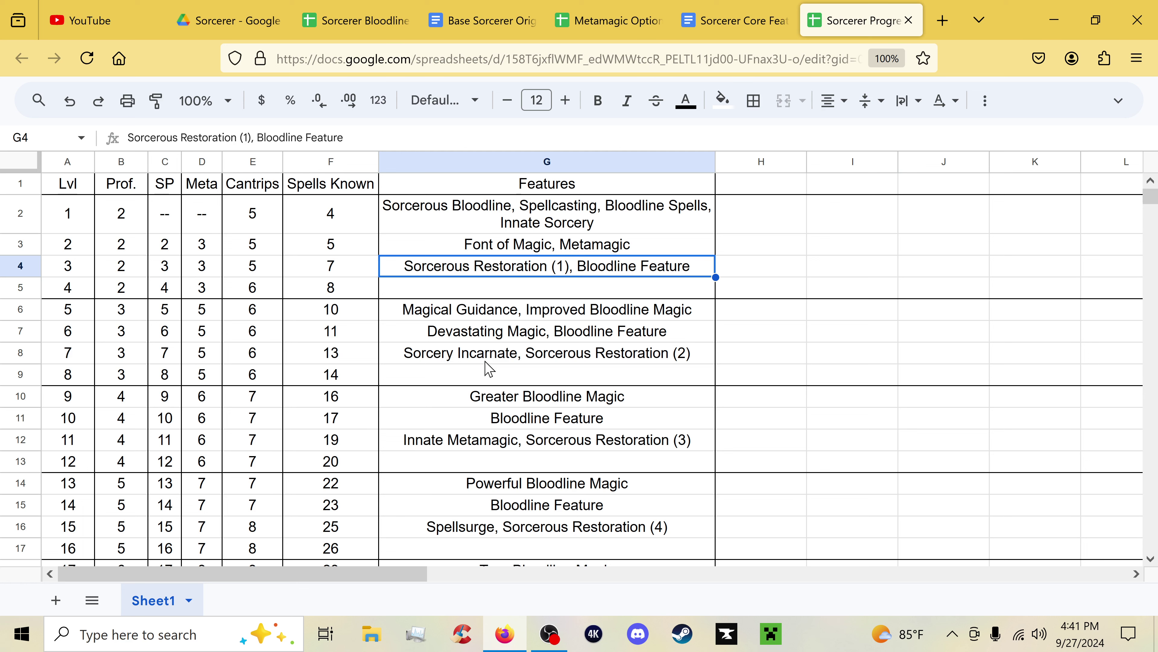
pyautogui.press('Down')
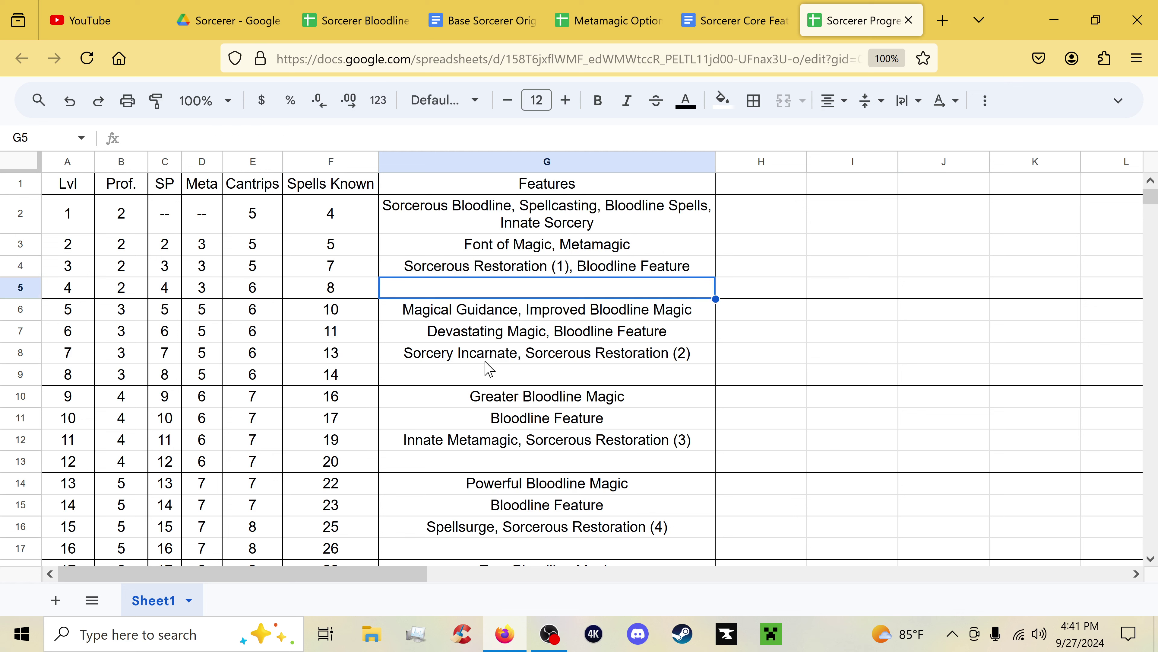
pyautogui.press('Down')
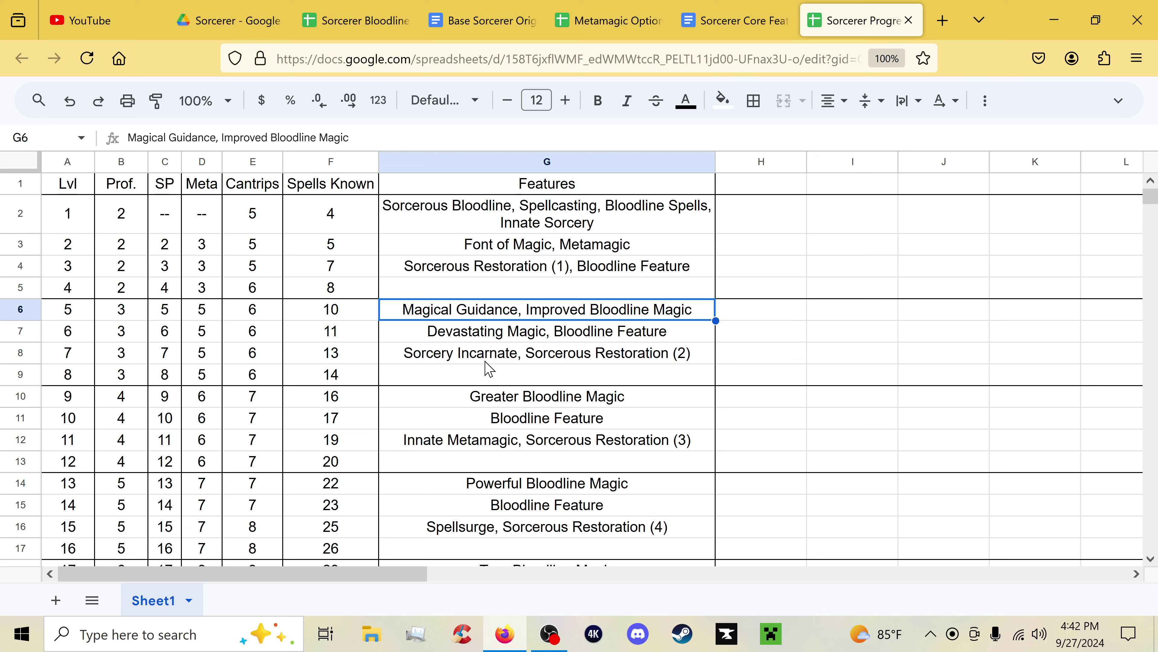
pyautogui.press('Down')
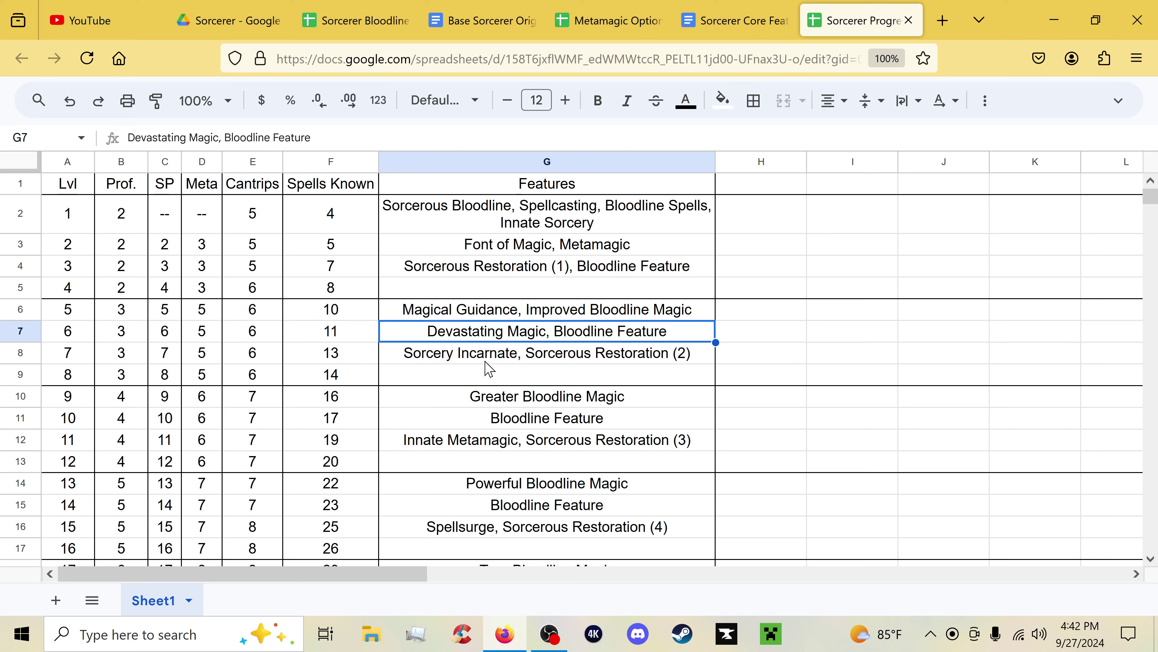
pyautogui.press('Down')
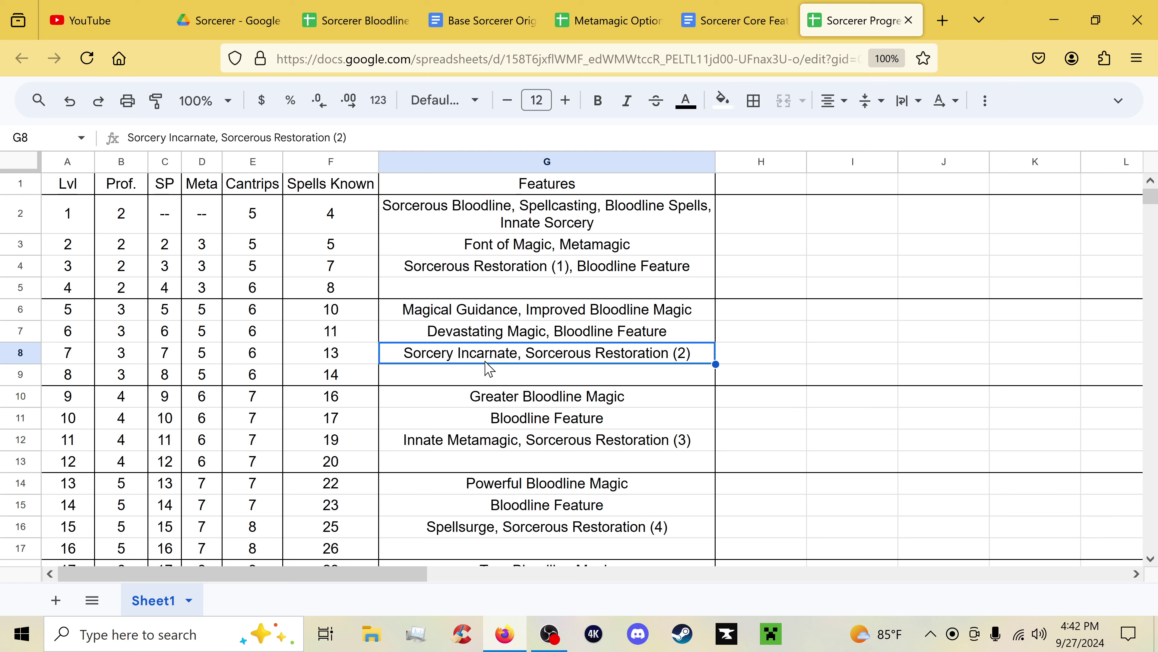
pyautogui.press('Down')
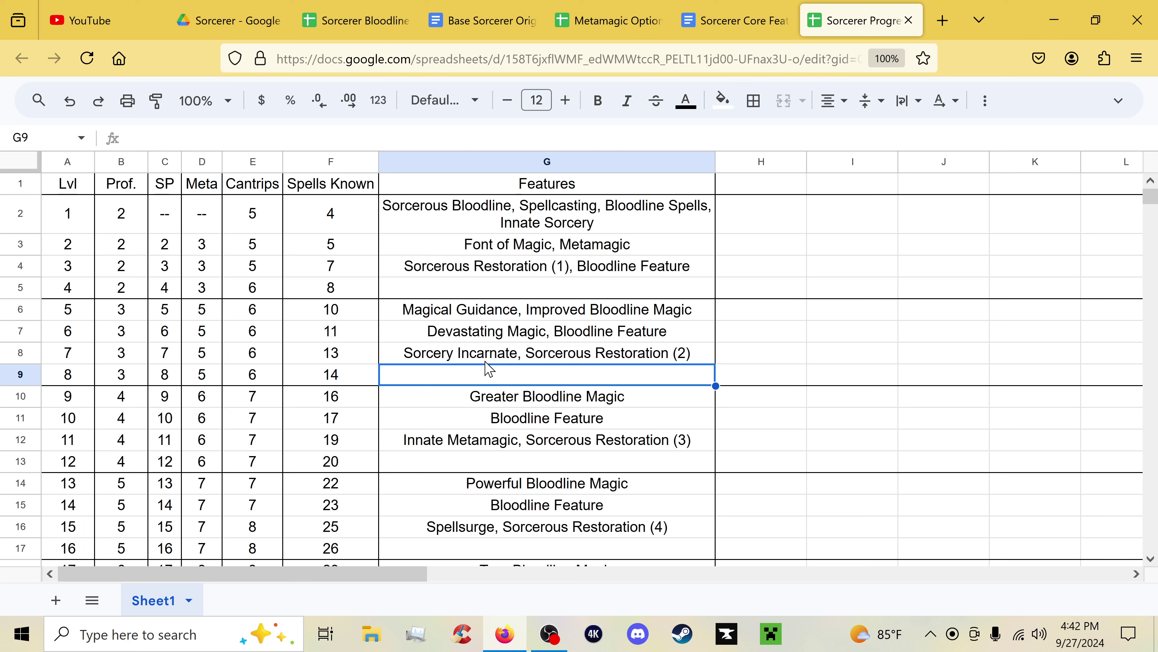
pyautogui.write('0')
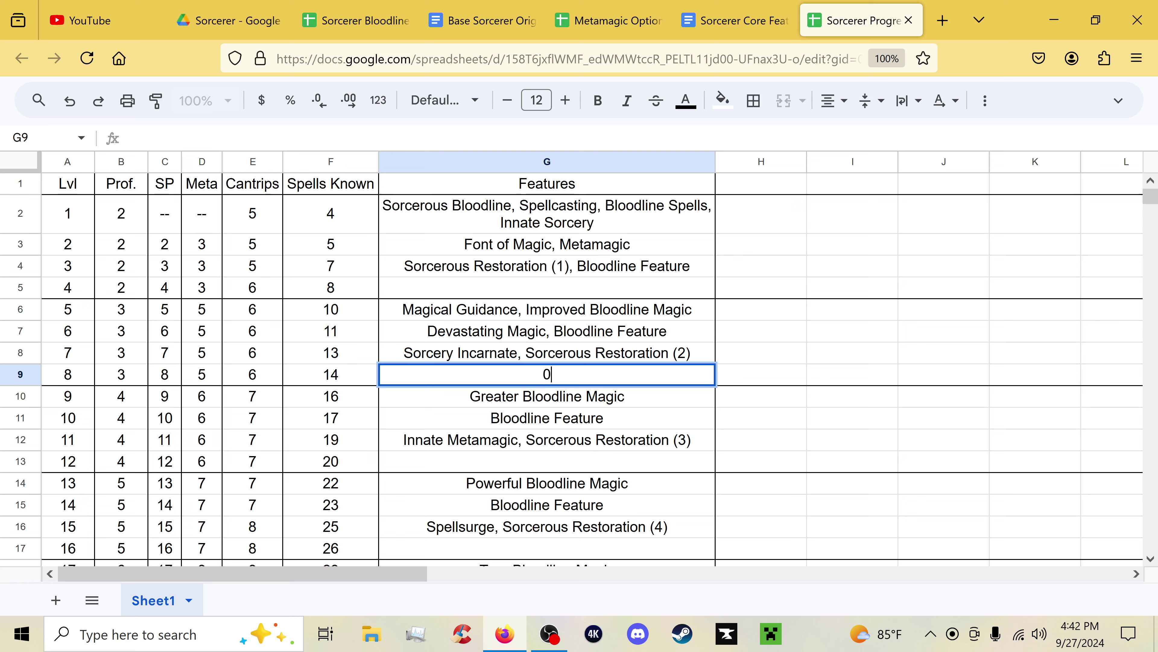
pyautogui.press('BackSpace')
pyautogui.press('Return')
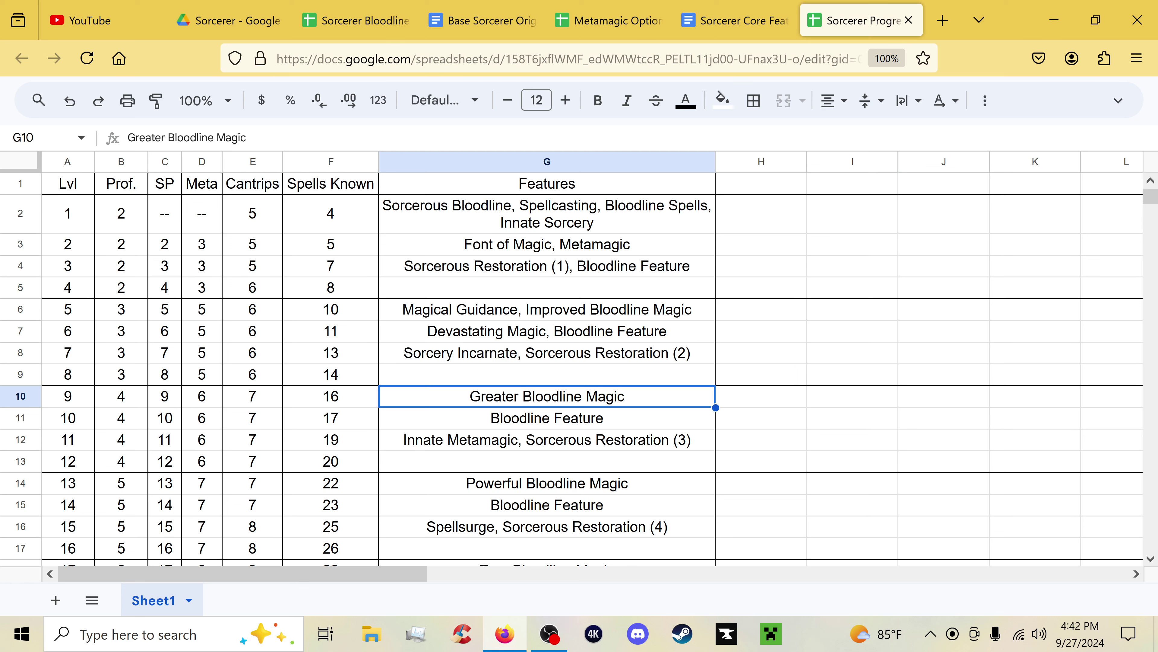
# Examine the Features entries for levels 10 through 20 in the Sorcerer Progression sheet
pyautogui.press('Down')
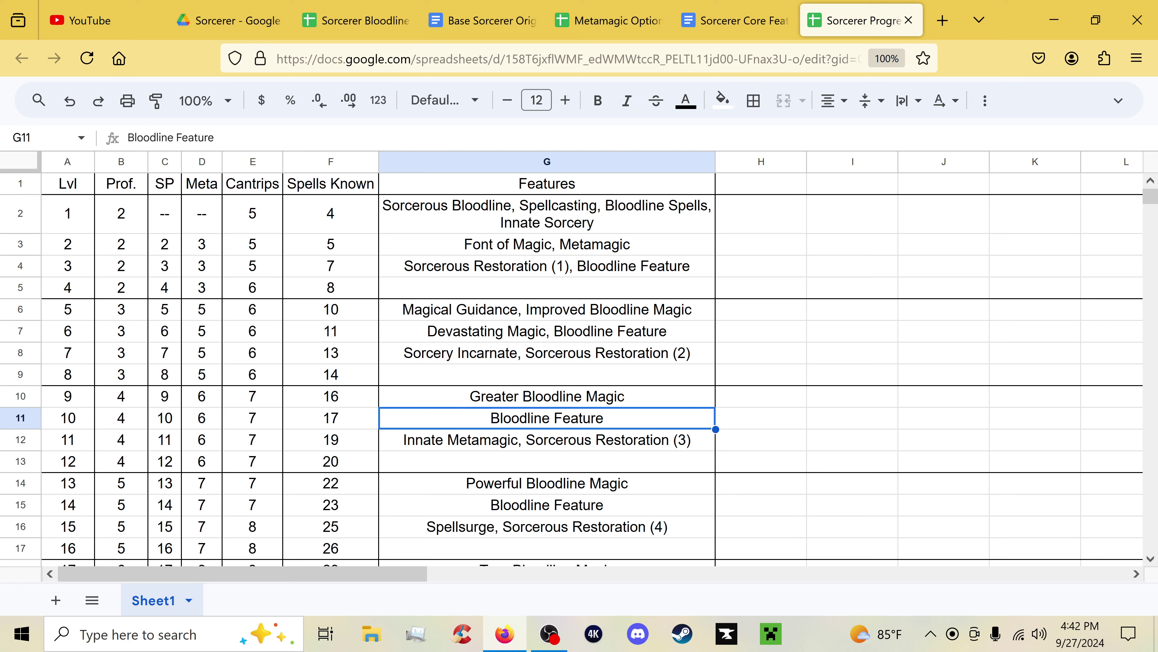
pyautogui.press('Down')
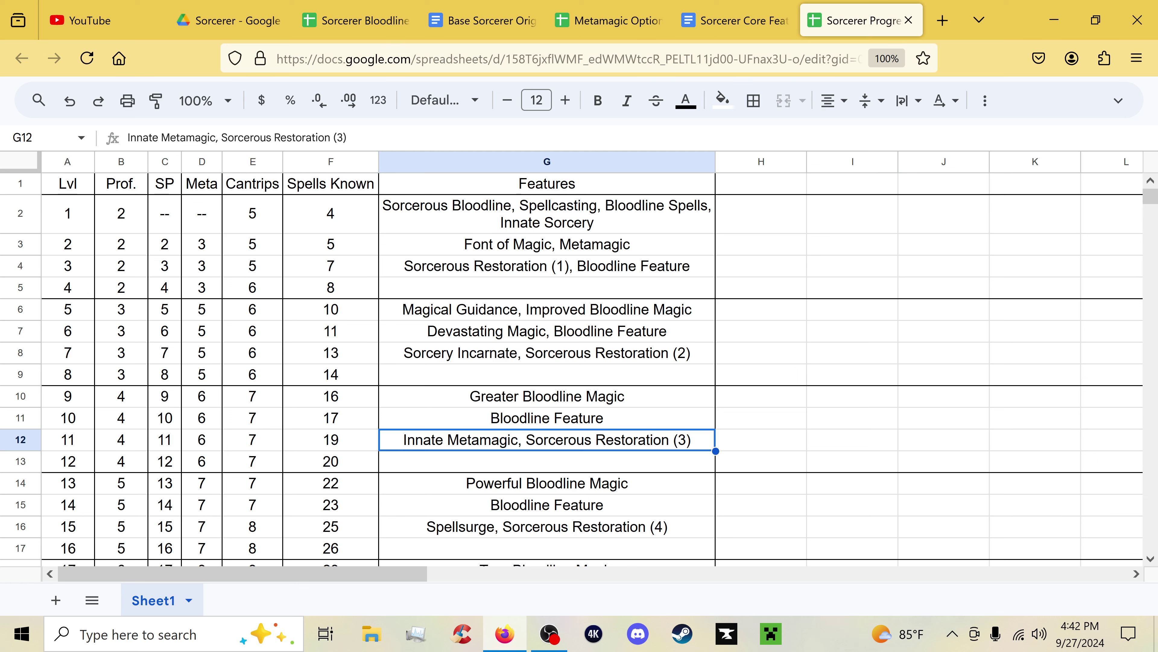
pyautogui.press('Down')
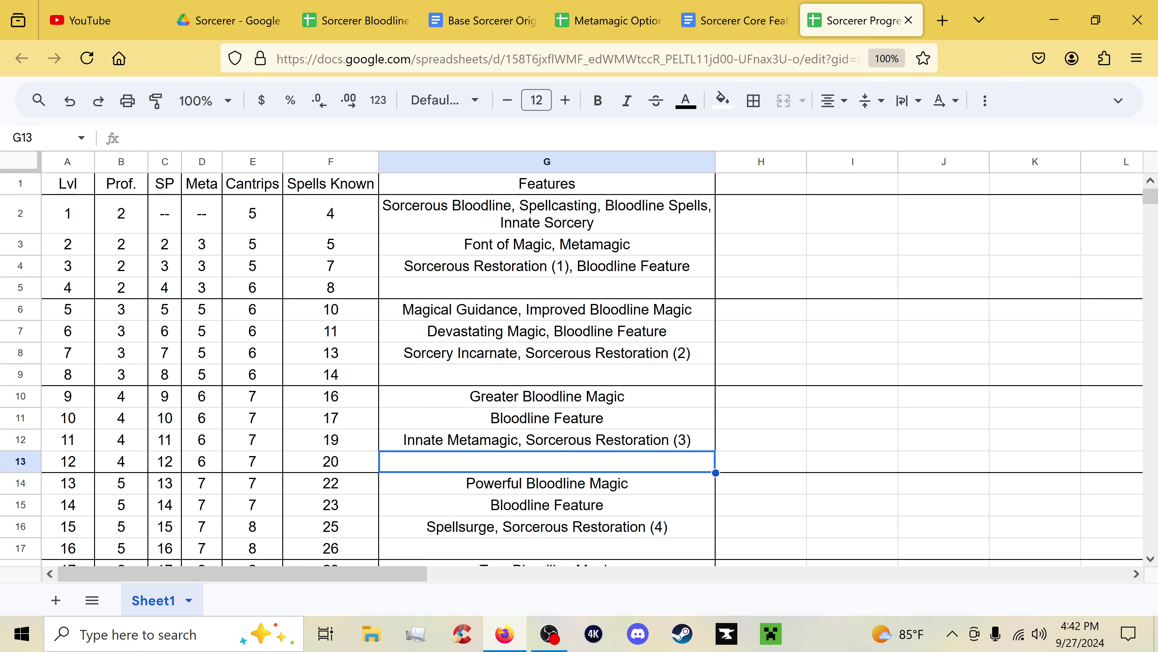
pyautogui.press('Down')
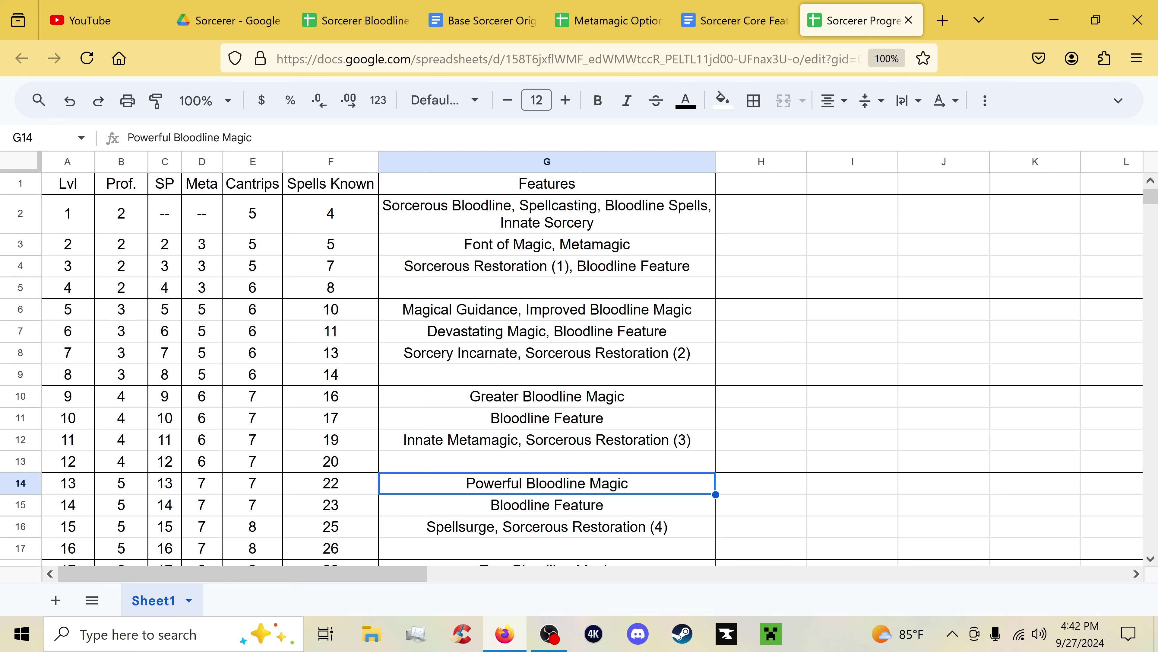
pyautogui.scroll(-3, 487, 369)
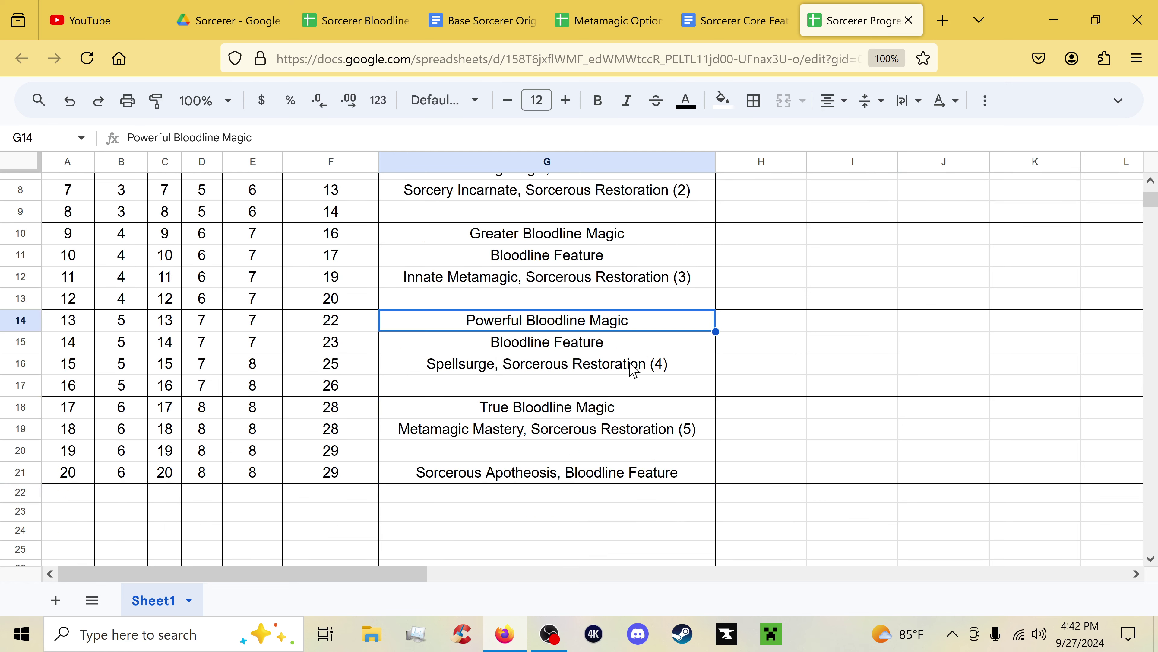
pyautogui.click(672, 345)
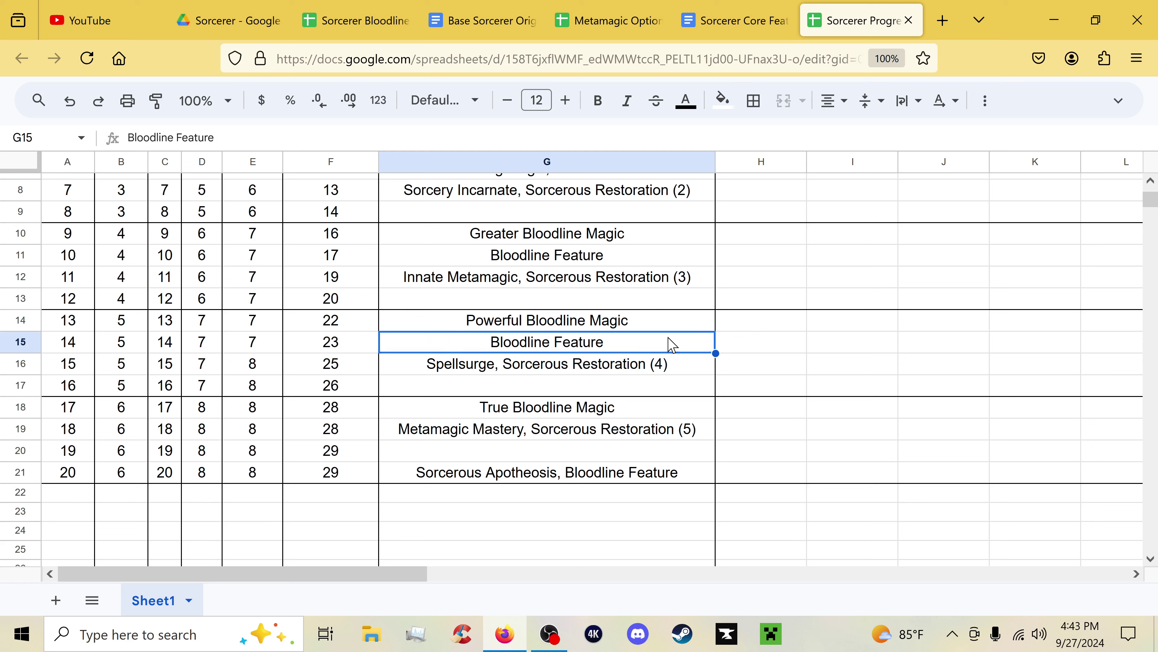
pyautogui.press('Down')
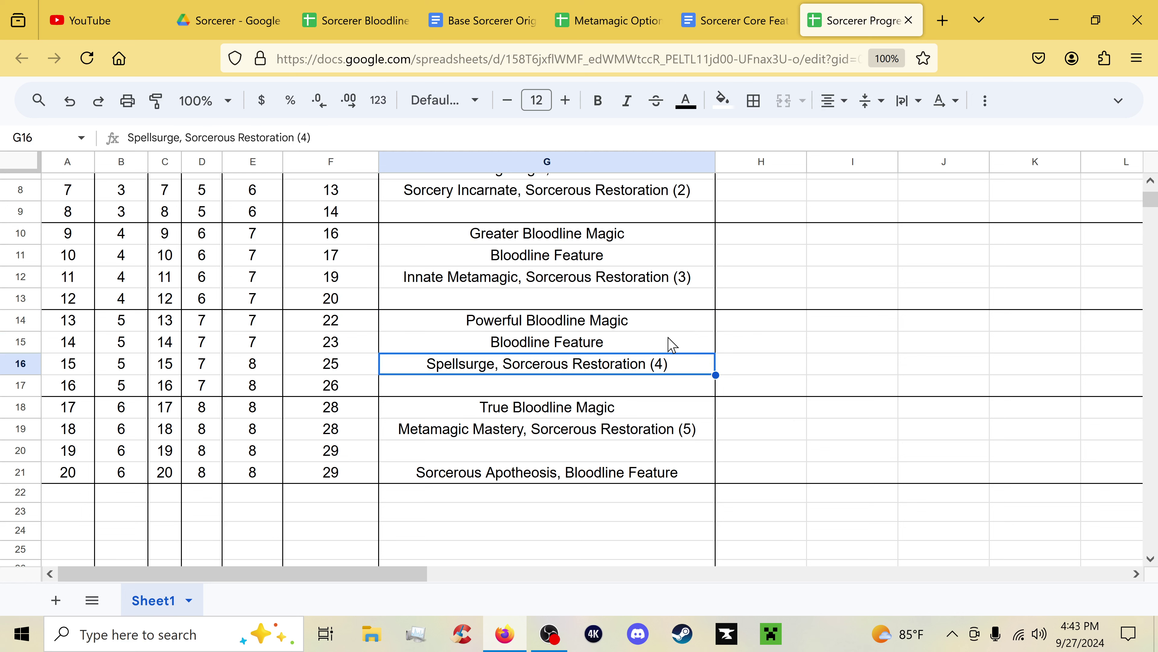
pyautogui.press('Up')
pyautogui.press('Down')
pyautogui.press('Down')
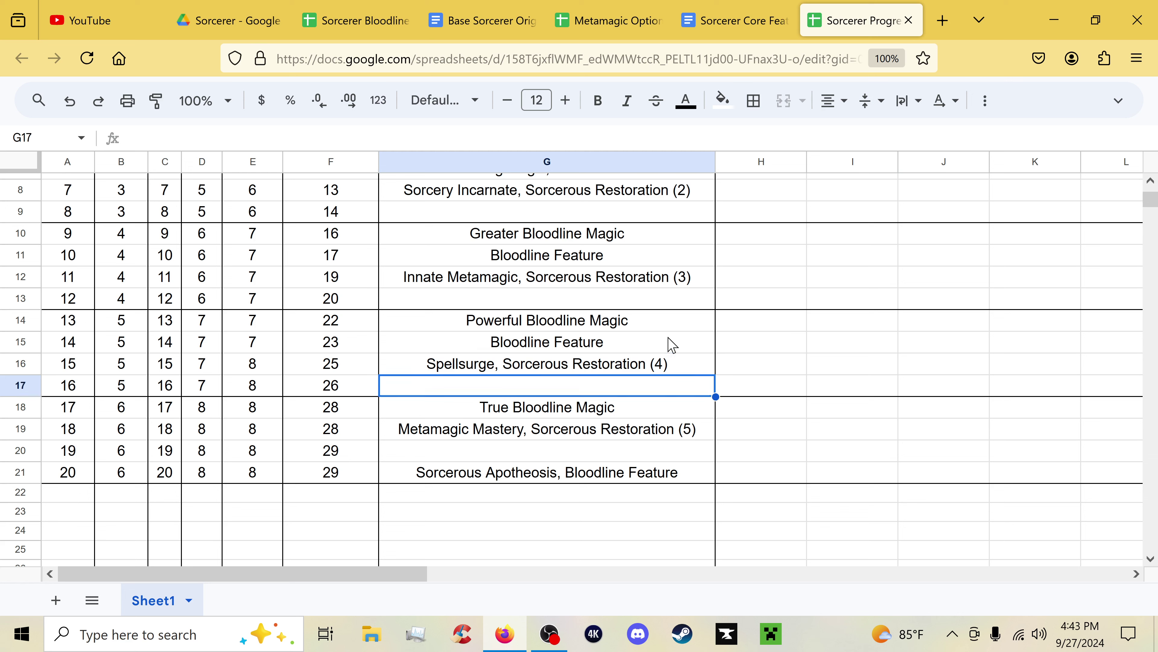
pyautogui.press('Down')
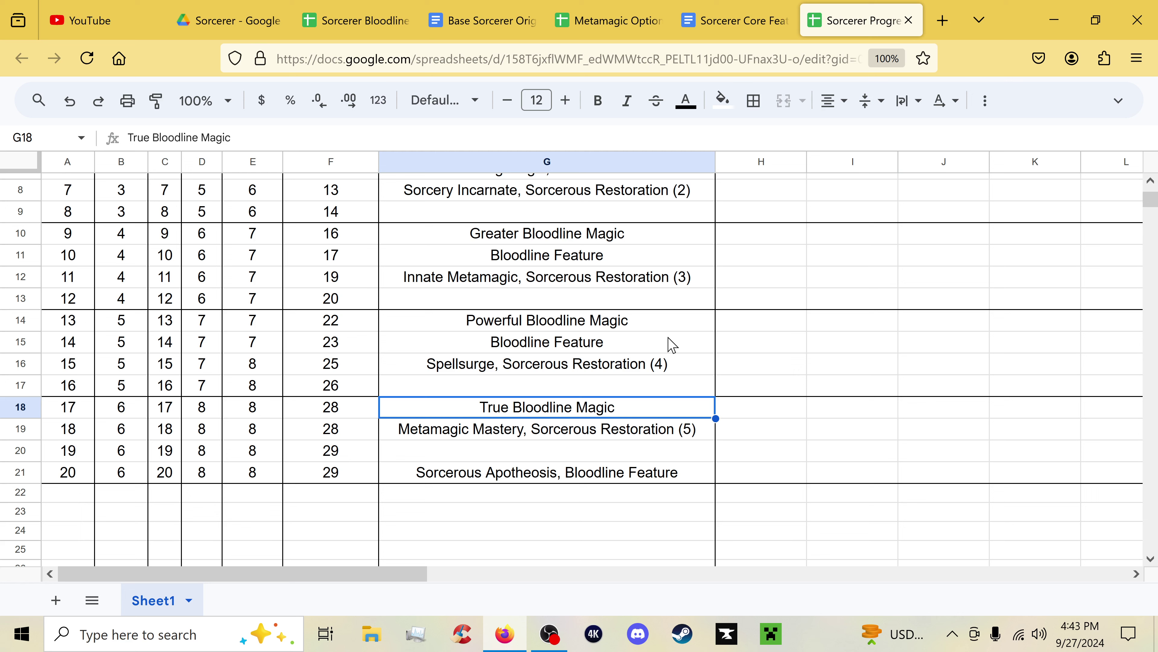
pyautogui.press('Down')
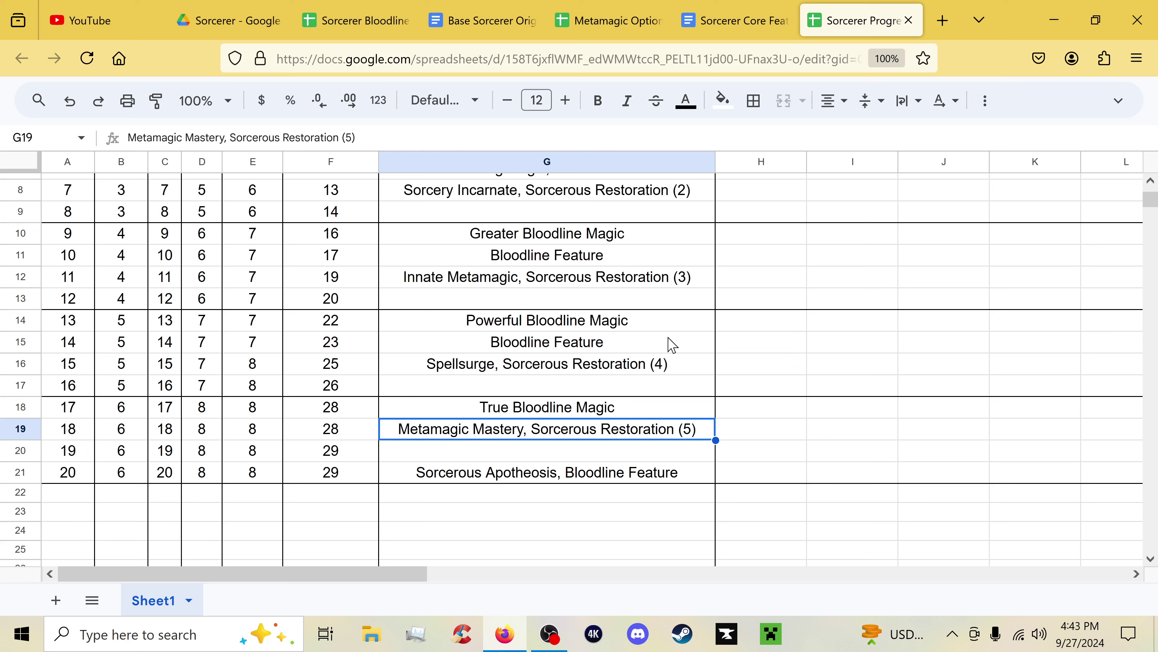
pyautogui.press('Down')
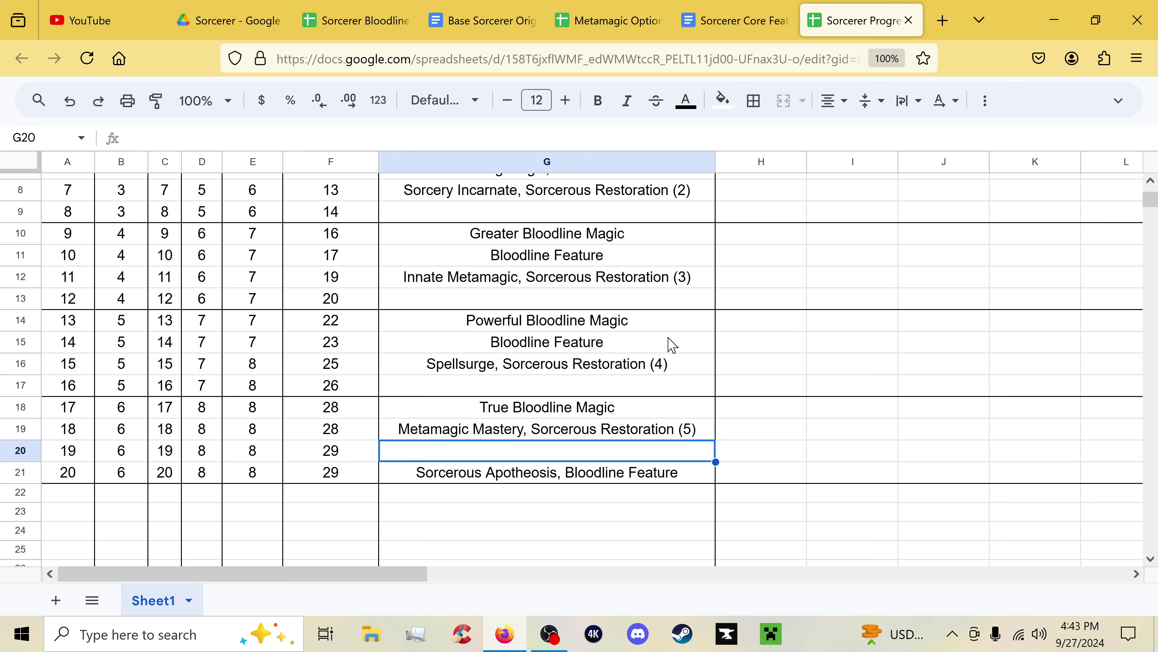
pyautogui.press('Down')
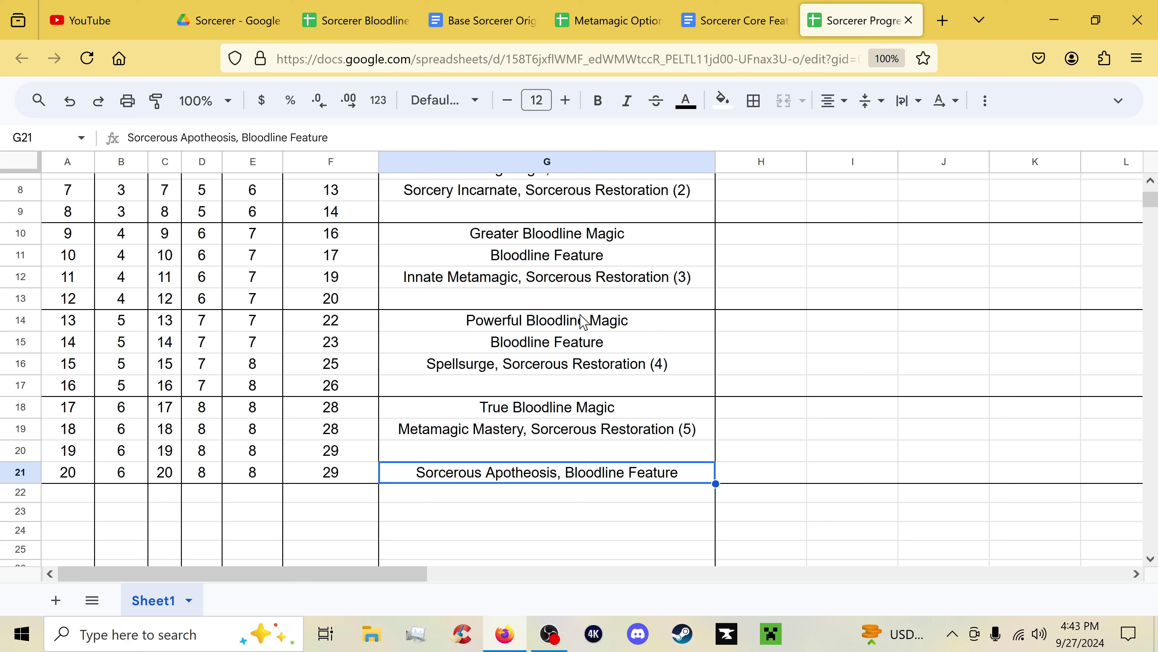
# Switch to the Sorcerer Core Features document and read its HP and Proficiencies sections down to the Spellcasting Ability line
pyautogui.click(713, 20)
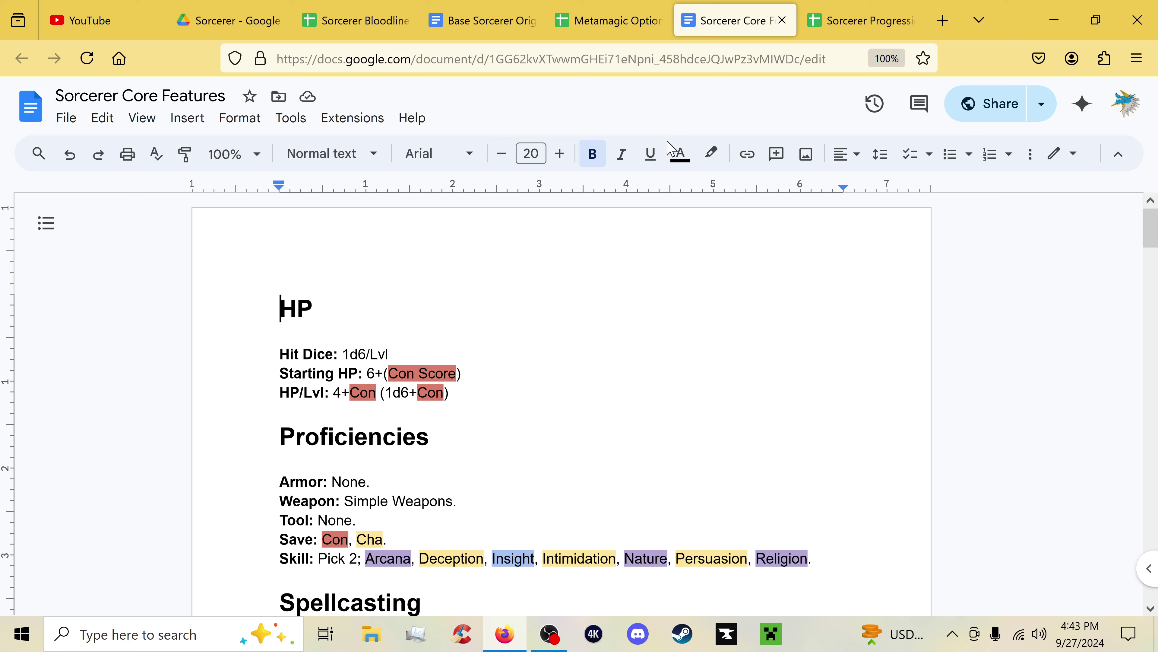
pyautogui.scroll(-2, 476, 253)
pyautogui.scroll(2, 476, 253)
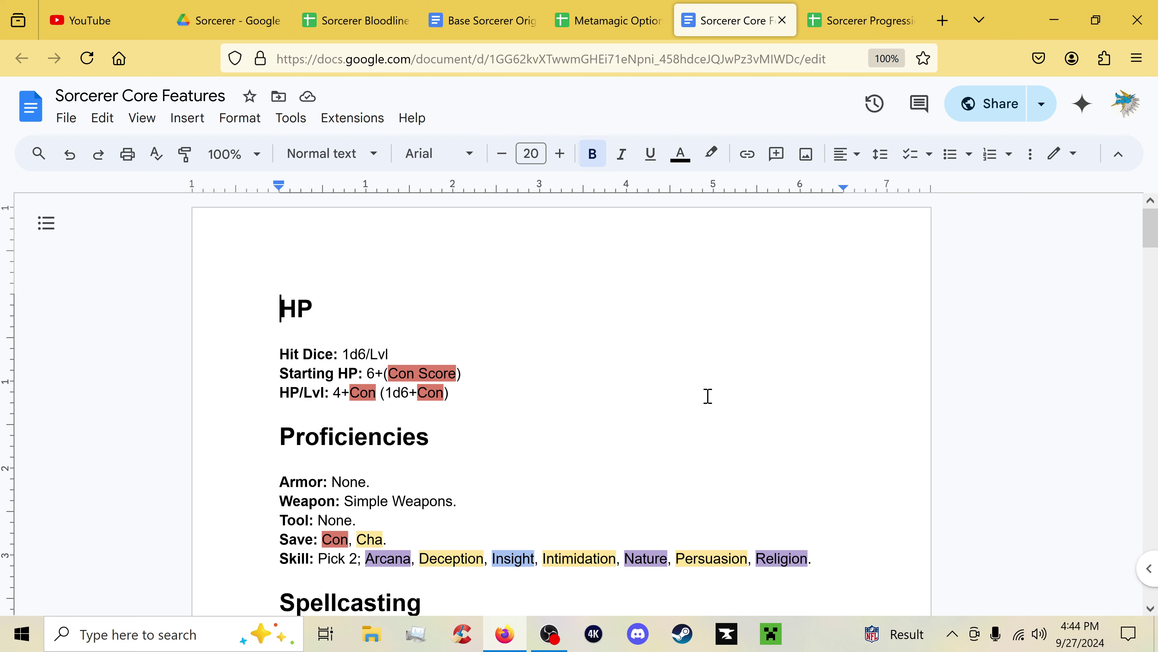
pyautogui.scroll(-2, 707, 396)
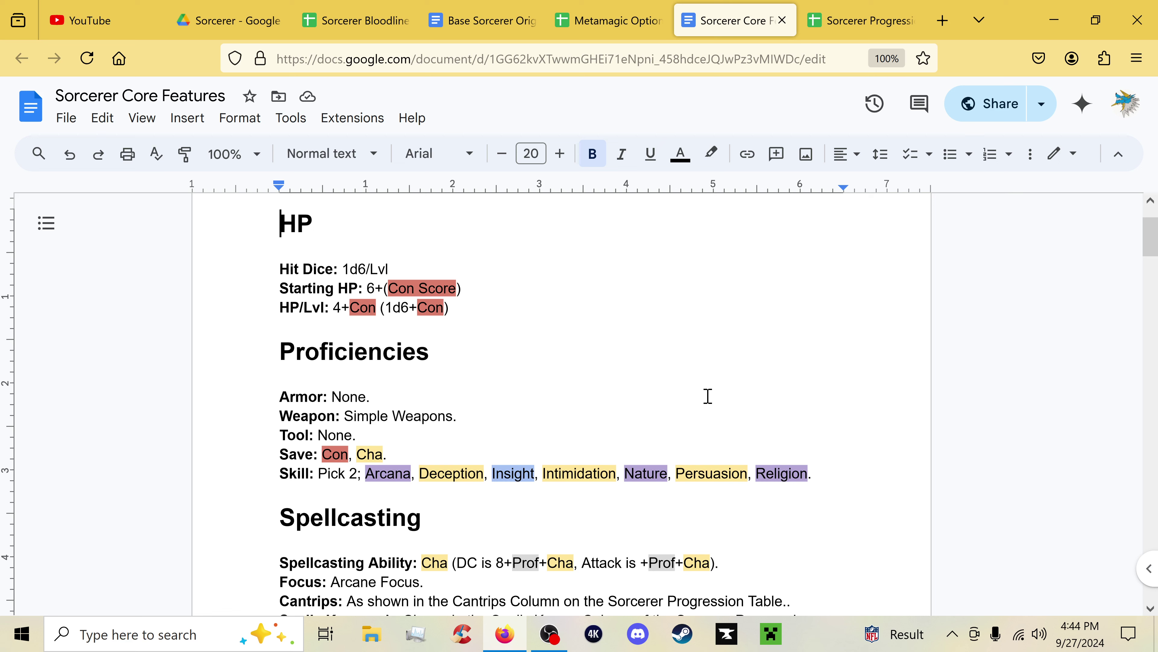
pyautogui.press('Down')
pyautogui.press('Down')
pyautogui.press('Down')
pyautogui.press('Down')
pyautogui.press('Down')
pyautogui.press('Down')
pyautogui.press('Down')
pyautogui.press('Down')
pyautogui.press('Down')
pyautogui.press('Down')
pyautogui.press('Down')
pyautogui.press('Down')
pyautogui.press('Down')
pyautogui.press('Down')
pyautogui.press('Down')
pyautogui.press('Down')
# Read the Spellcasting section, covering focus, cantrips, spells known and the spell slot table
pyautogui.scroll(-2, 709, 483)
pyautogui.scroll(-3, 607, 311)
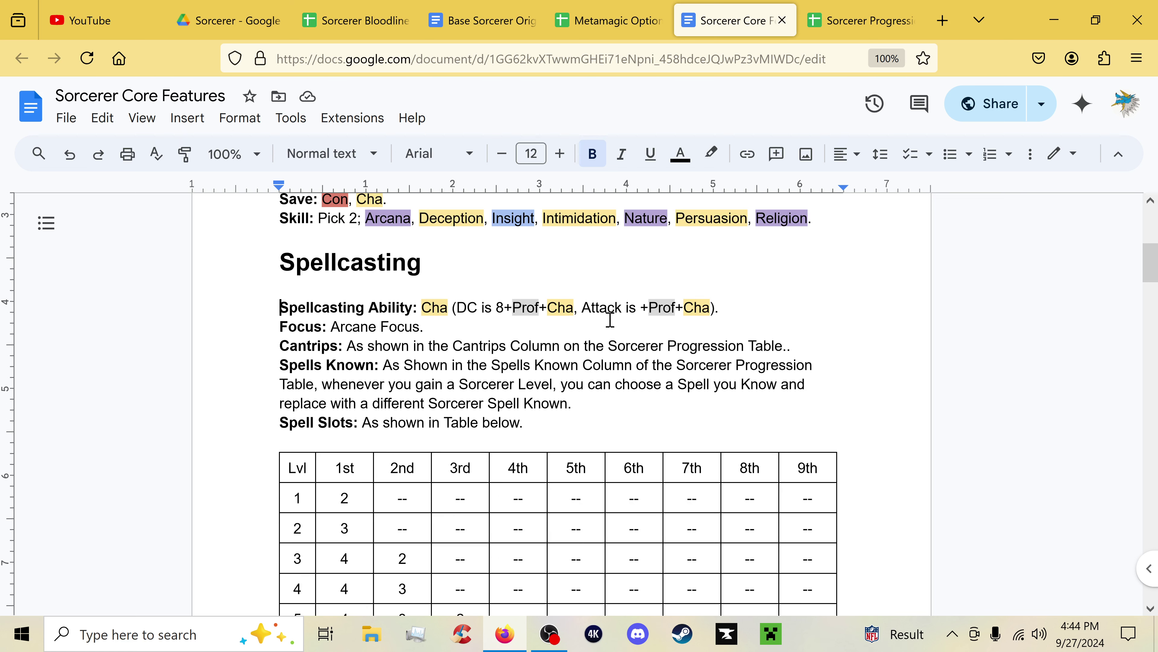
pyautogui.scroll(2, 721, 379)
pyautogui.scroll(1, 744, 361)
pyautogui.scroll(-3, 767, 352)
pyautogui.scroll(-2, 870, 365)
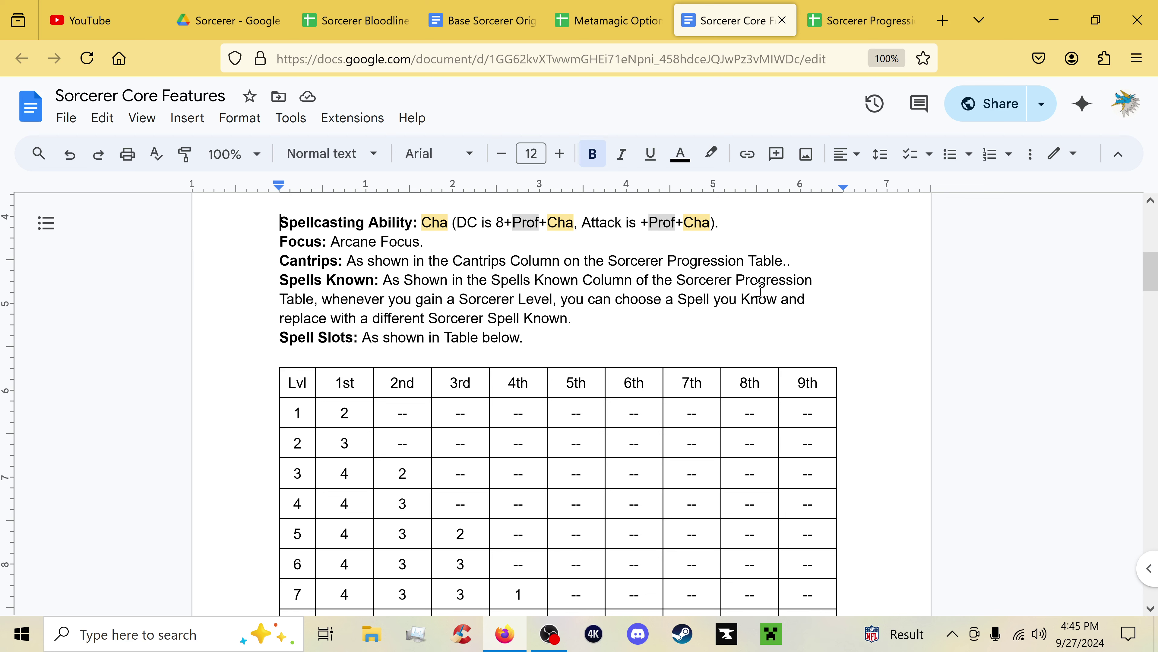
pyautogui.scroll(-15, 627, 313)
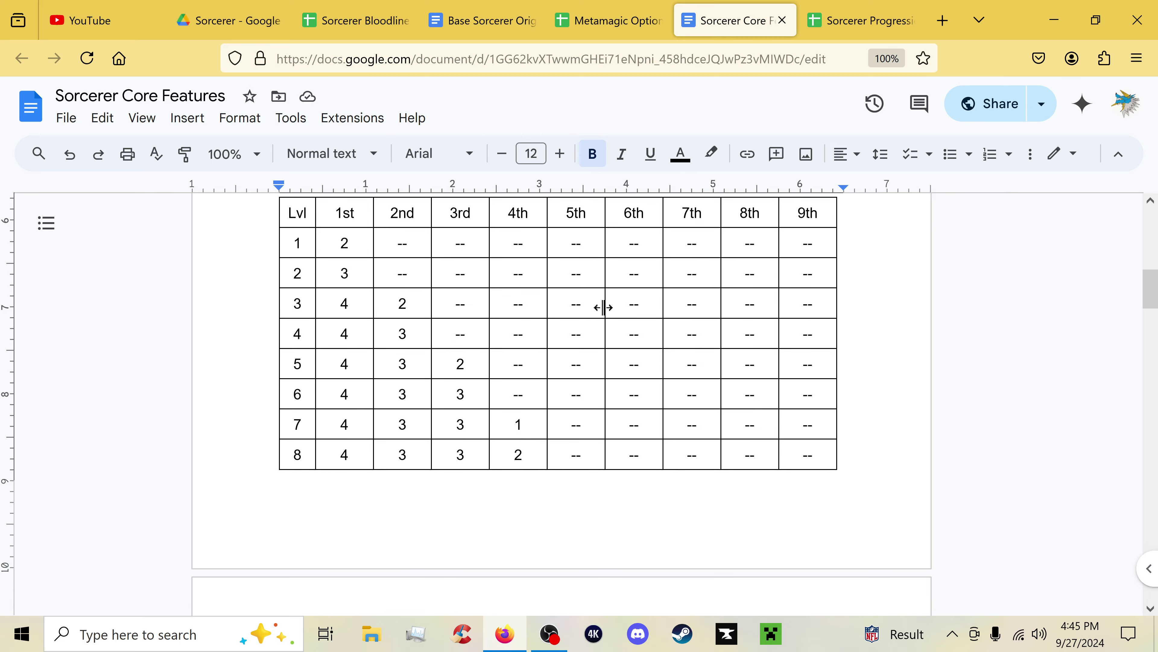
# Read the 1st-level entries of the Features section: Sorcerous Origin, Spellcasting, Bloodline Spells and Innate Sorcery
pyautogui.scroll(-6, 603, 307)
pyautogui.scroll(4, 602, 305)
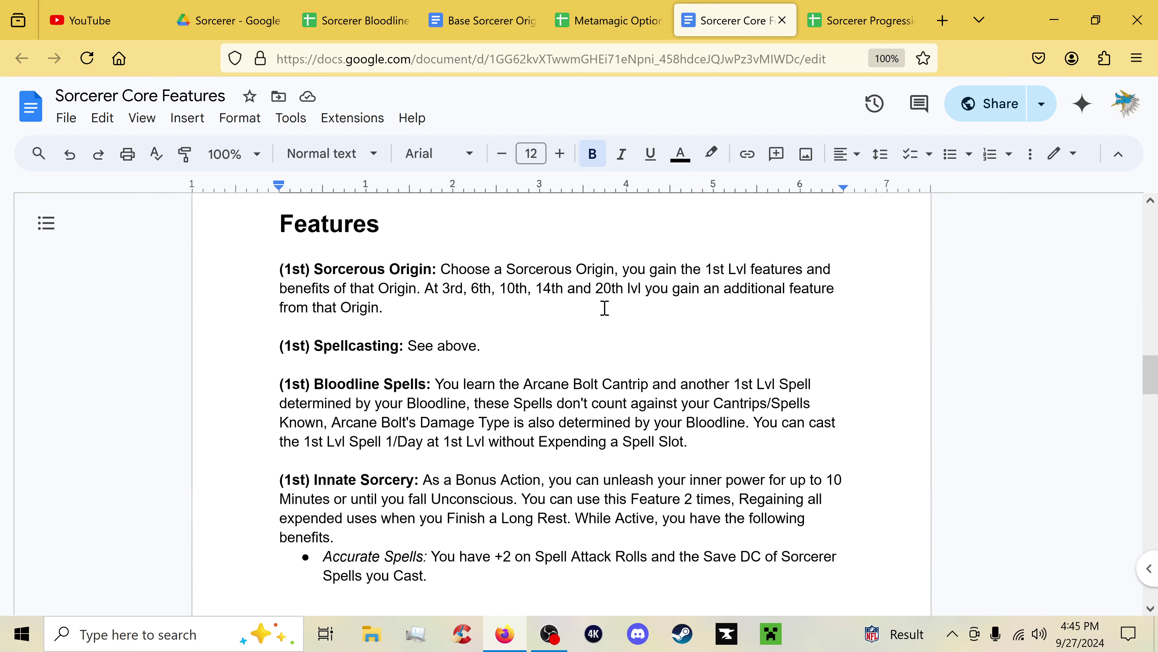
pyautogui.scroll(-4, 322, 342)
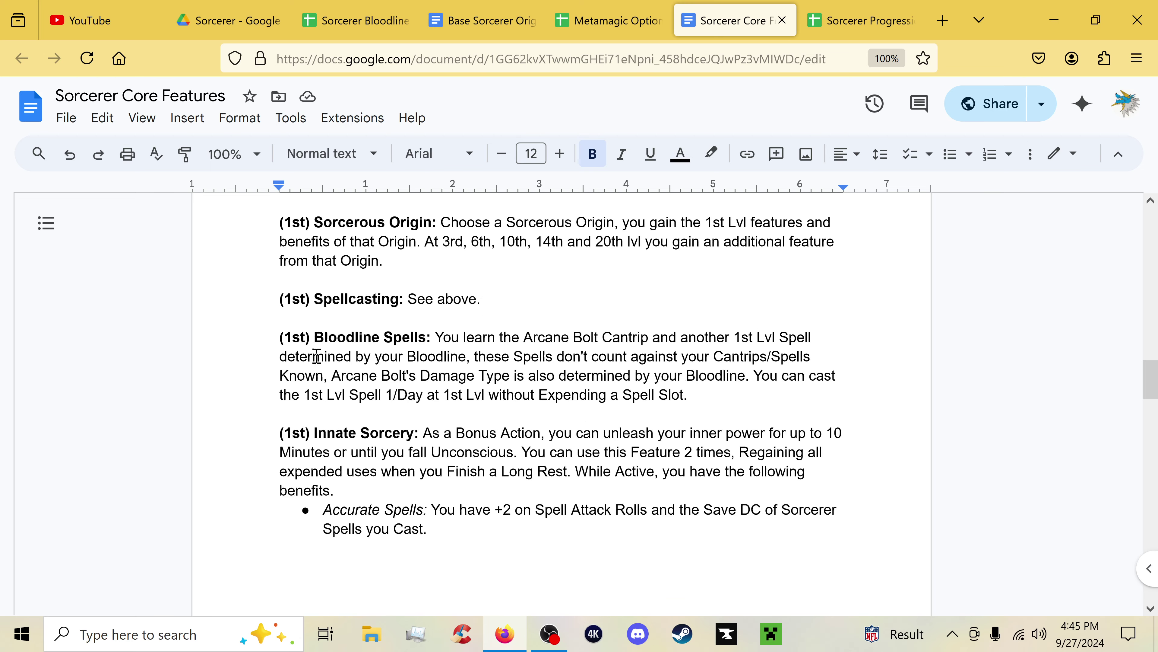
pyautogui.click(274, 286)
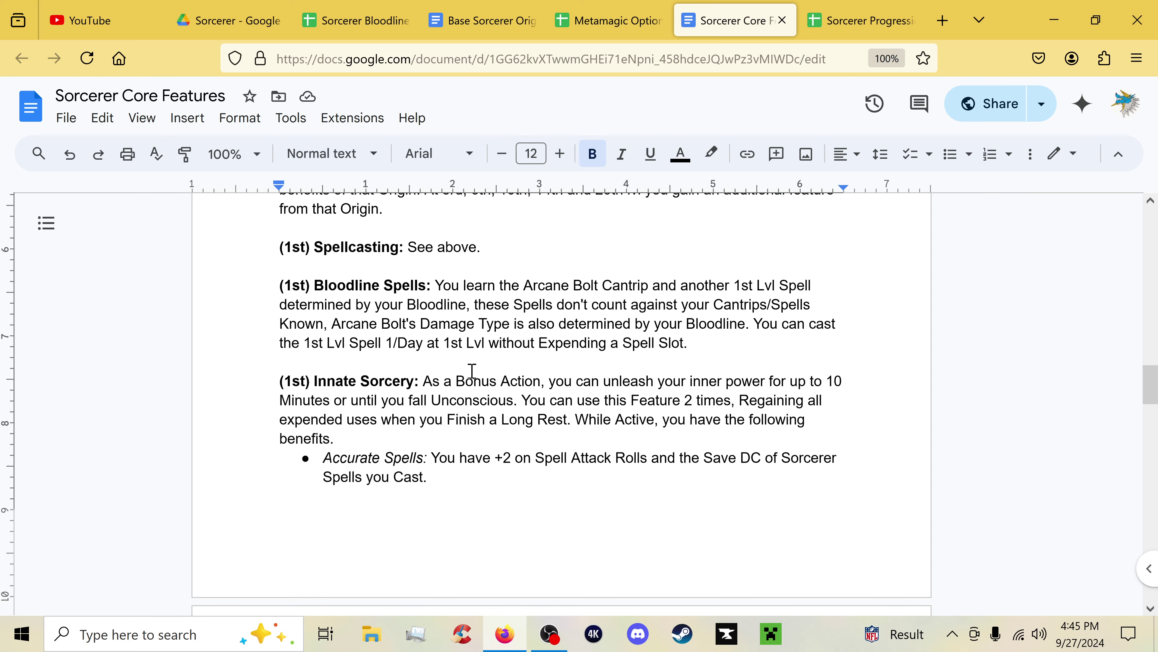
pyautogui.scroll(4, 448, 439)
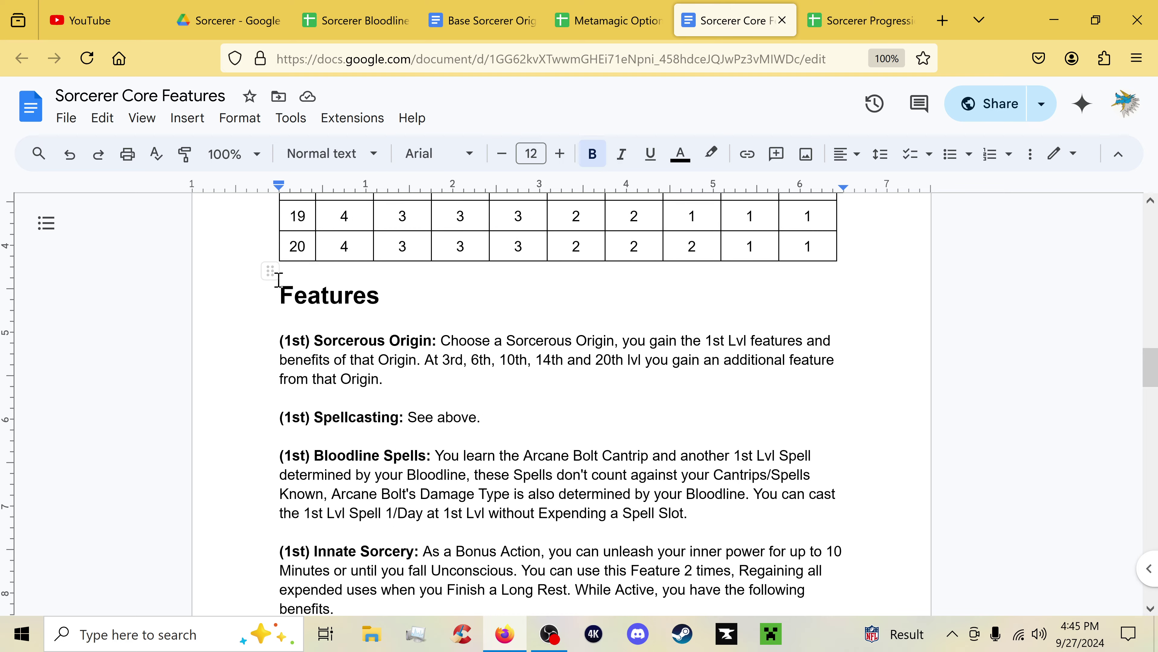
pyautogui.scroll(-4, 460, 336)
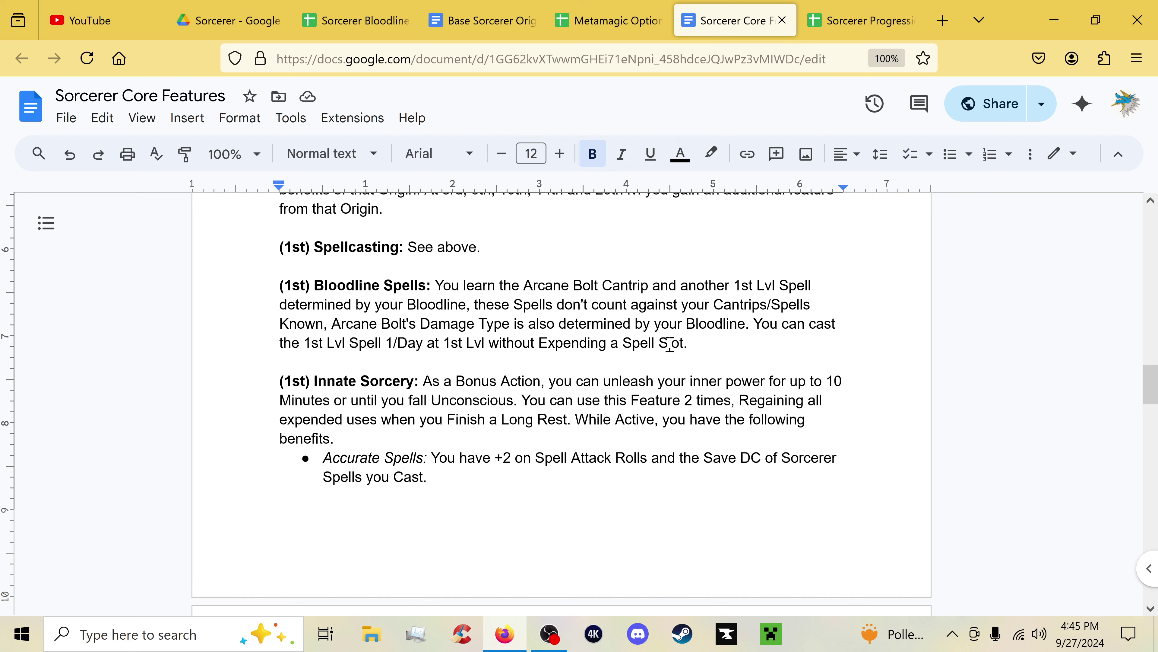
pyautogui.scroll(-3, 230, 331)
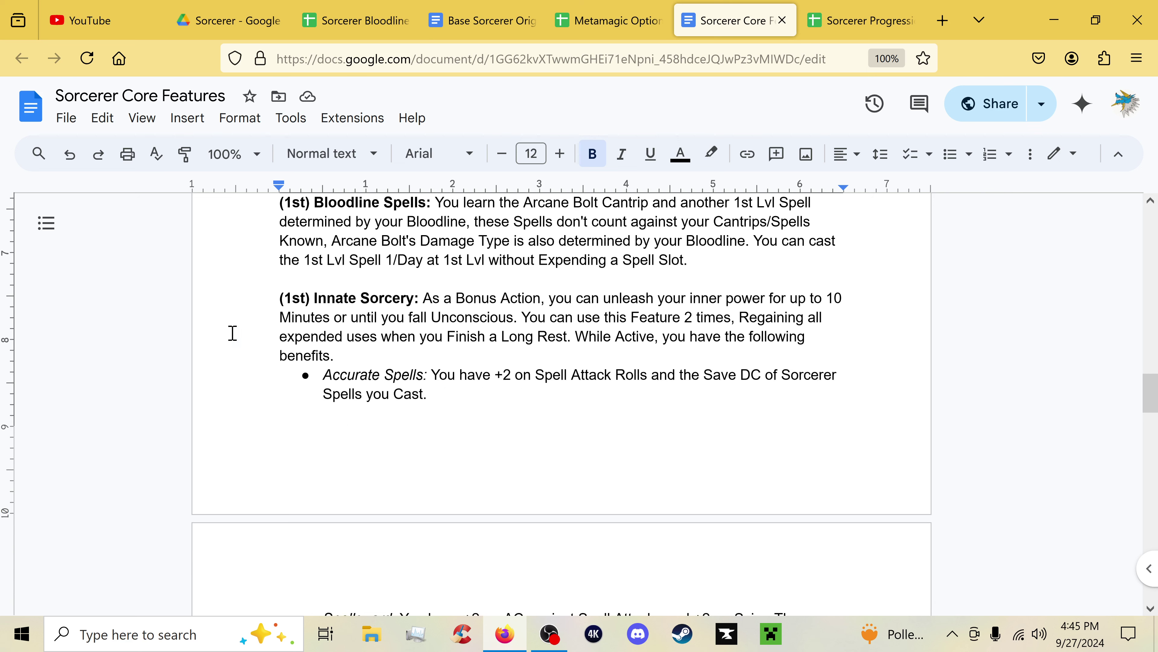
pyautogui.scroll(1, 460, 331)
# Correct the misspelled word "Sving" to "Saving" in the Spellguard bullet under Innate Sorcery
pyautogui.scroll(-2, 462, 334)
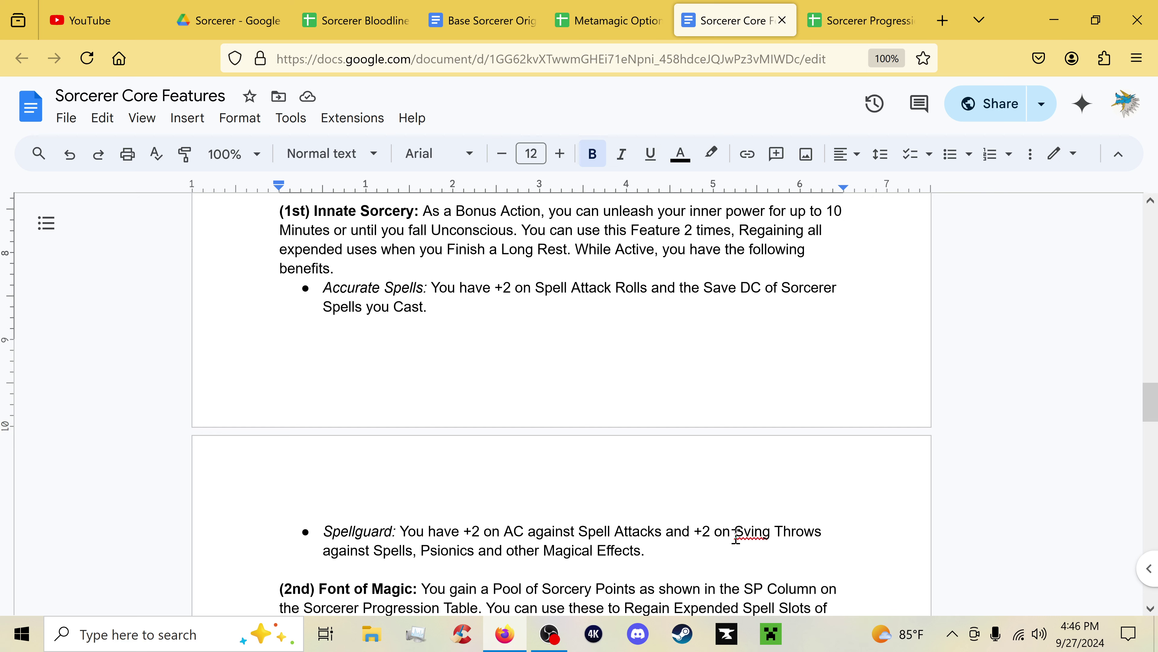
pyautogui.click(744, 531)
pyautogui.click(765, 507)
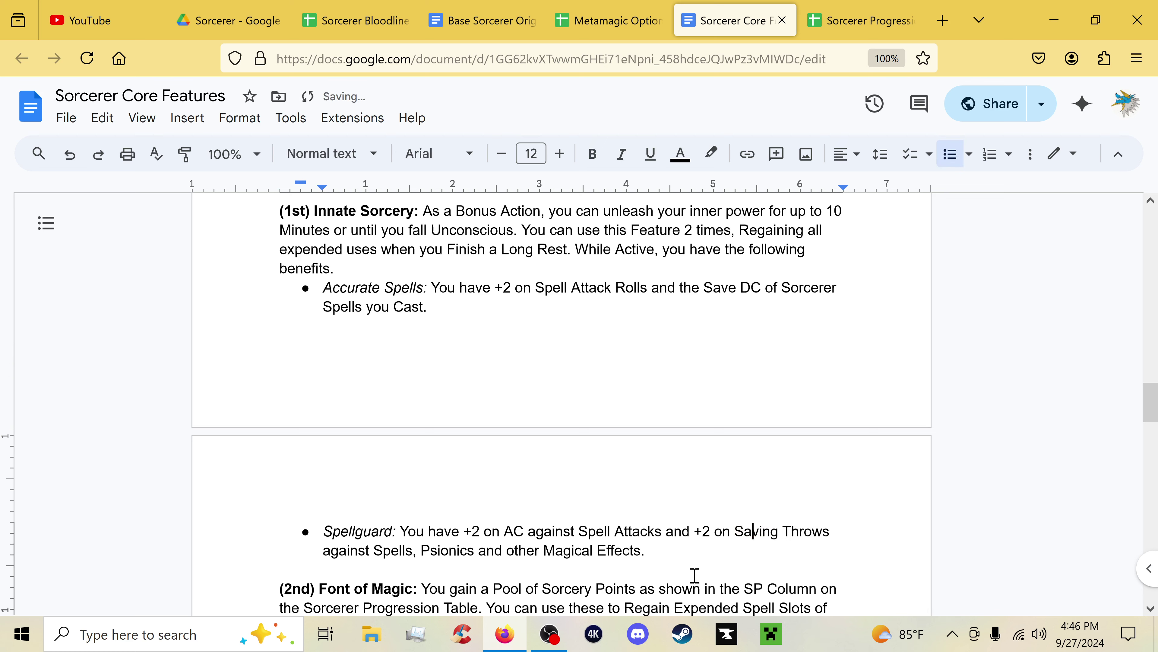
pyautogui.click(278, 542)
# Review Innate Sorcery's Accurate Spells and Spellguard benefits across the page break
pyautogui.scroll(-5, 283, 538)
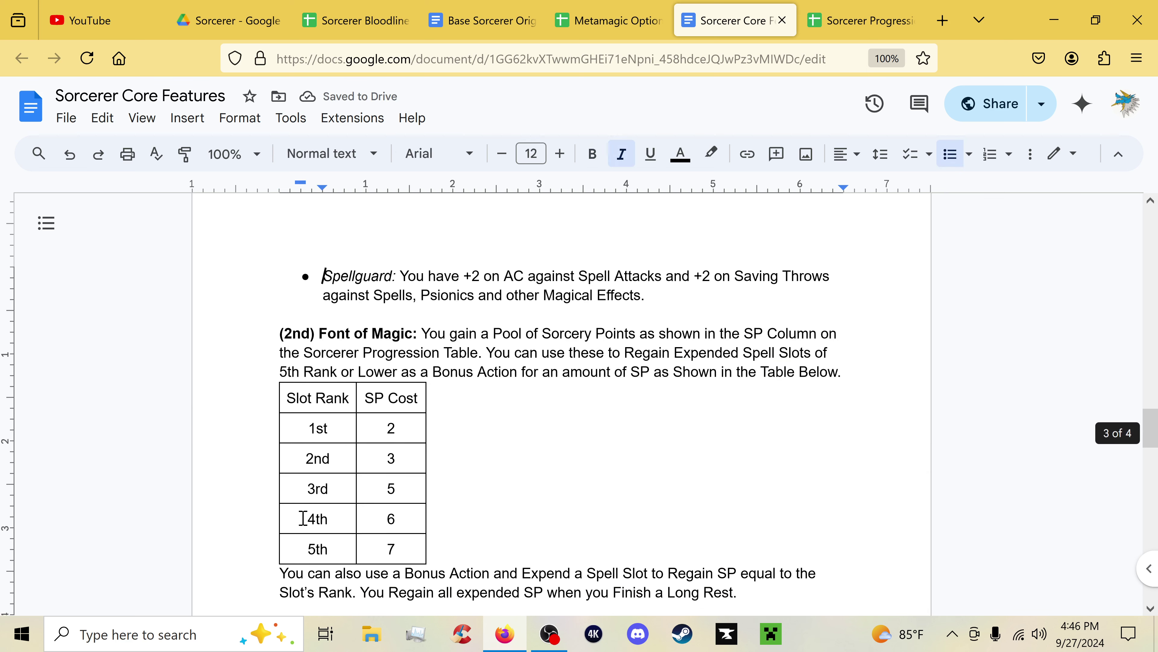
pyautogui.scroll(3, 739, 434)
pyautogui.scroll(-2, 732, 445)
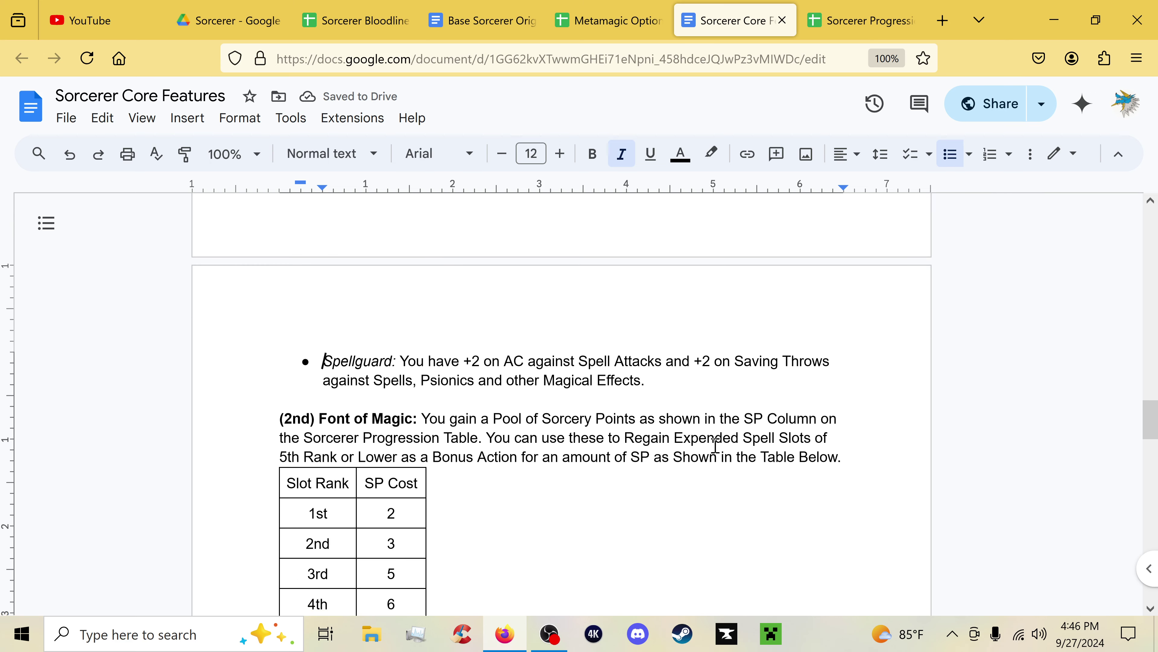
pyautogui.scroll(2, 707, 441)
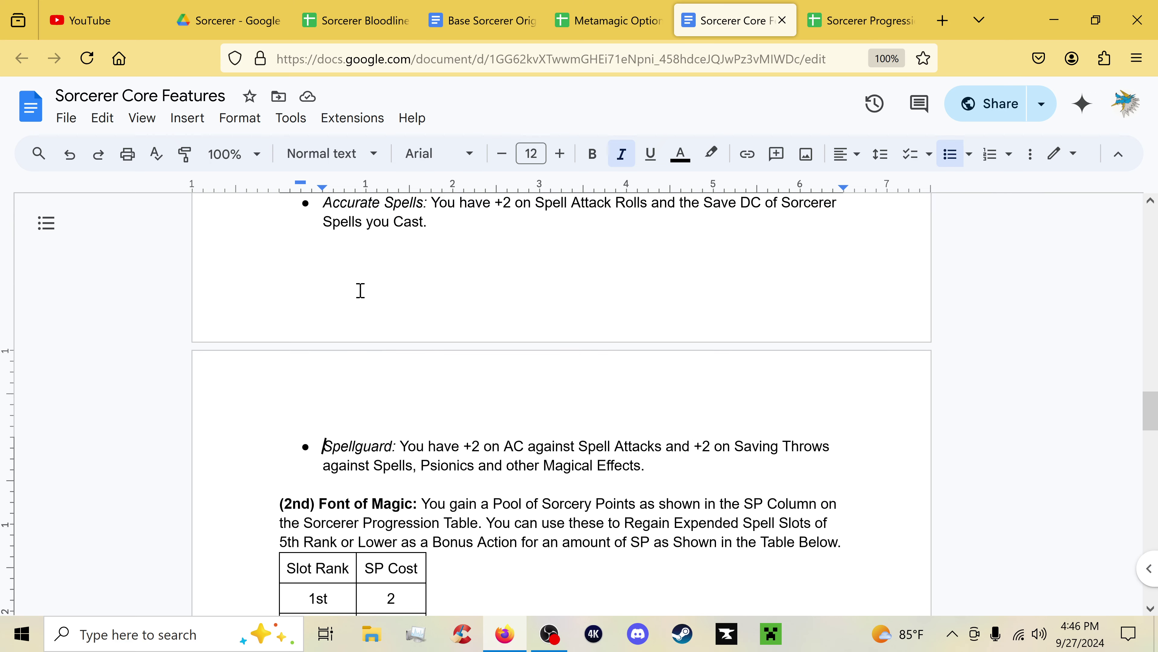
pyautogui.scroll(-2, 351, 338)
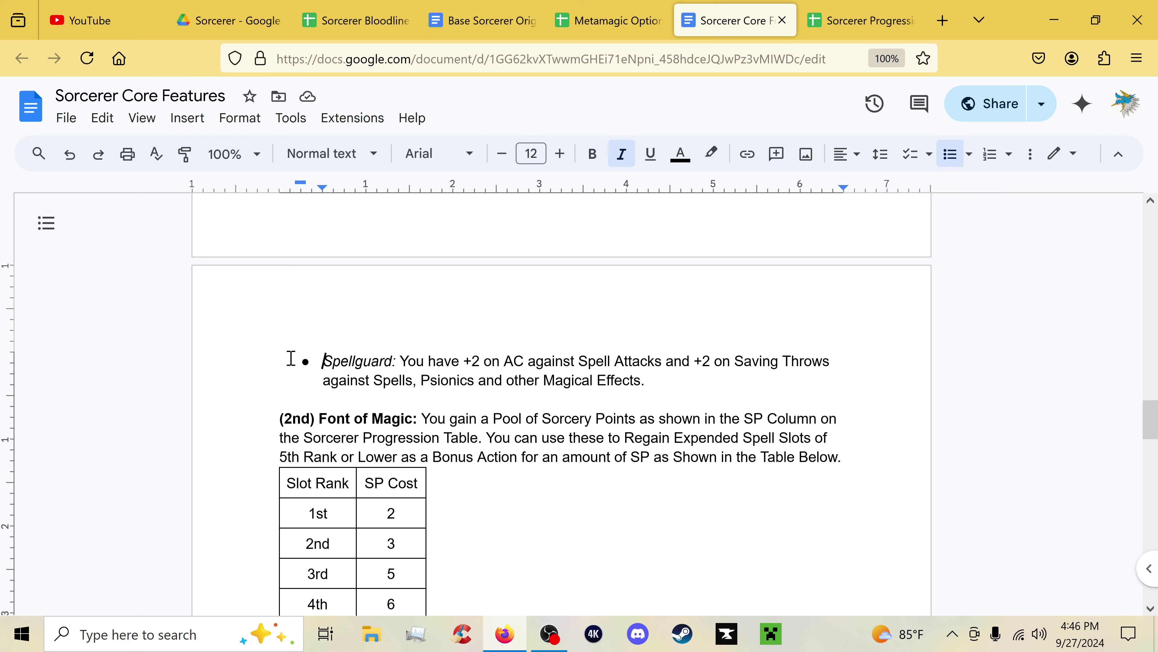
pyautogui.scroll(2, 189, 333)
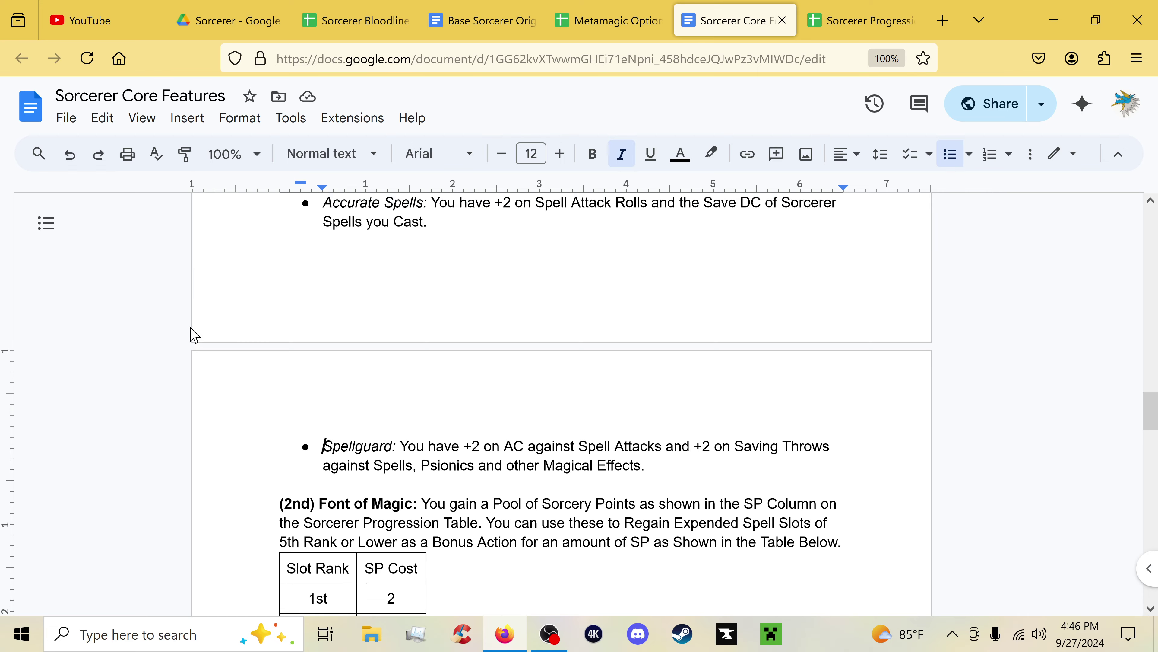
pyautogui.scroll(6, 142, 344)
pyautogui.scroll(-7, 444, 411)
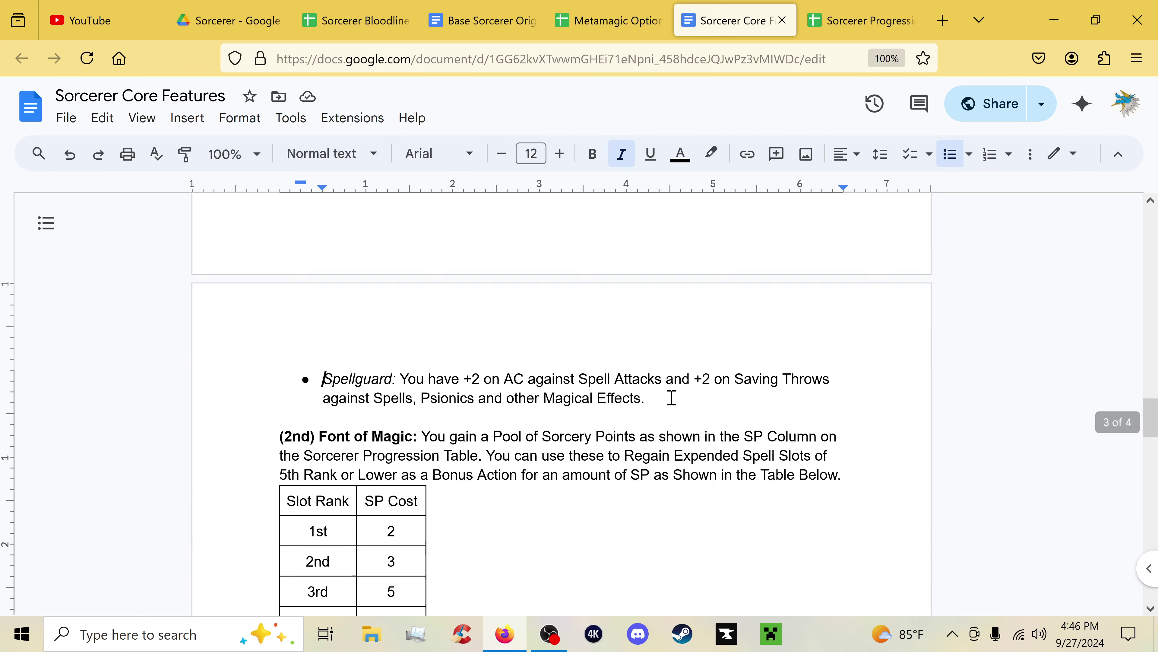
pyautogui.scroll(4, 639, 354)
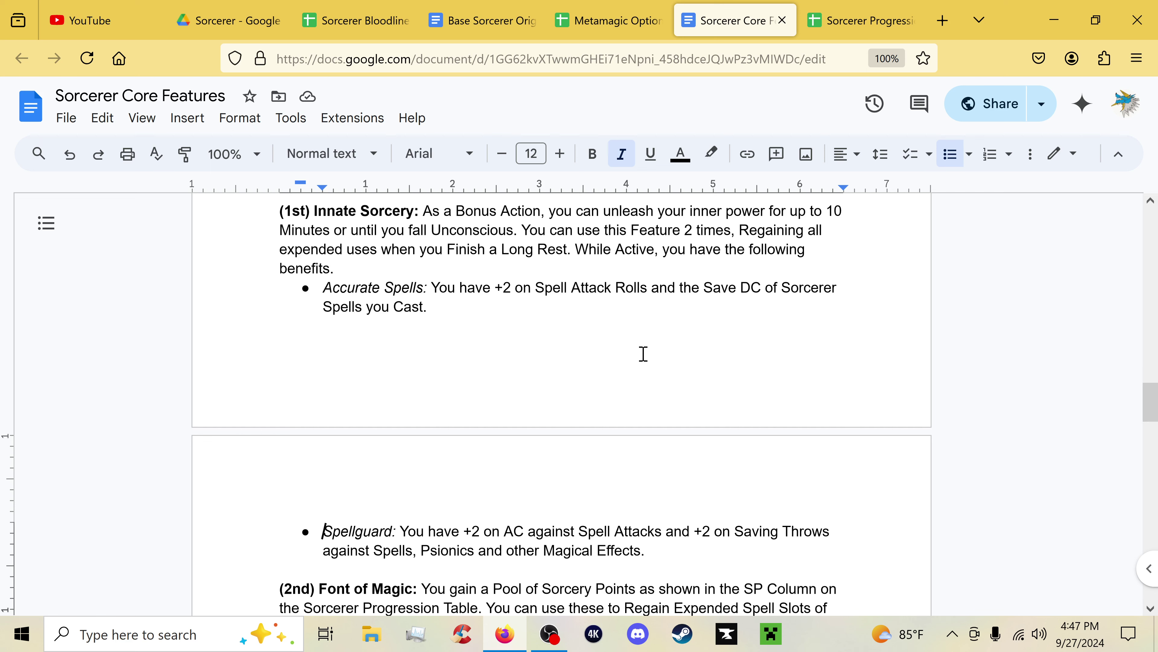
# Read the 2nd-level Font of Magic description, checking it against the Spellguard bullet just above
pyautogui.scroll(-6, 644, 354)
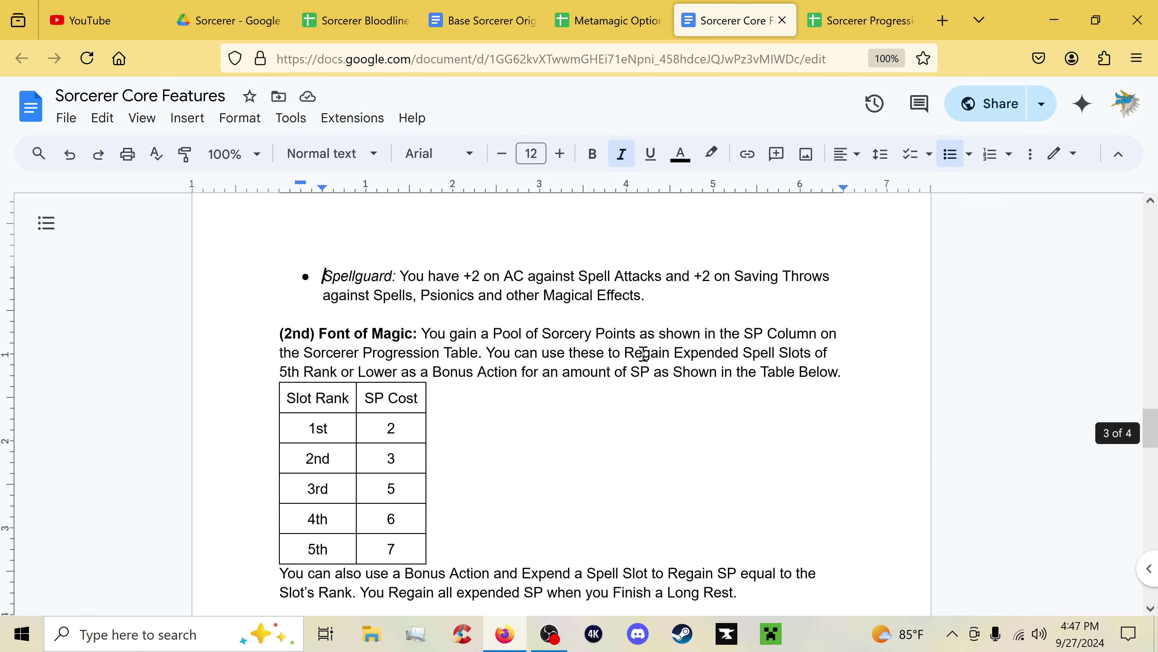
pyautogui.scroll(-2, 645, 355)
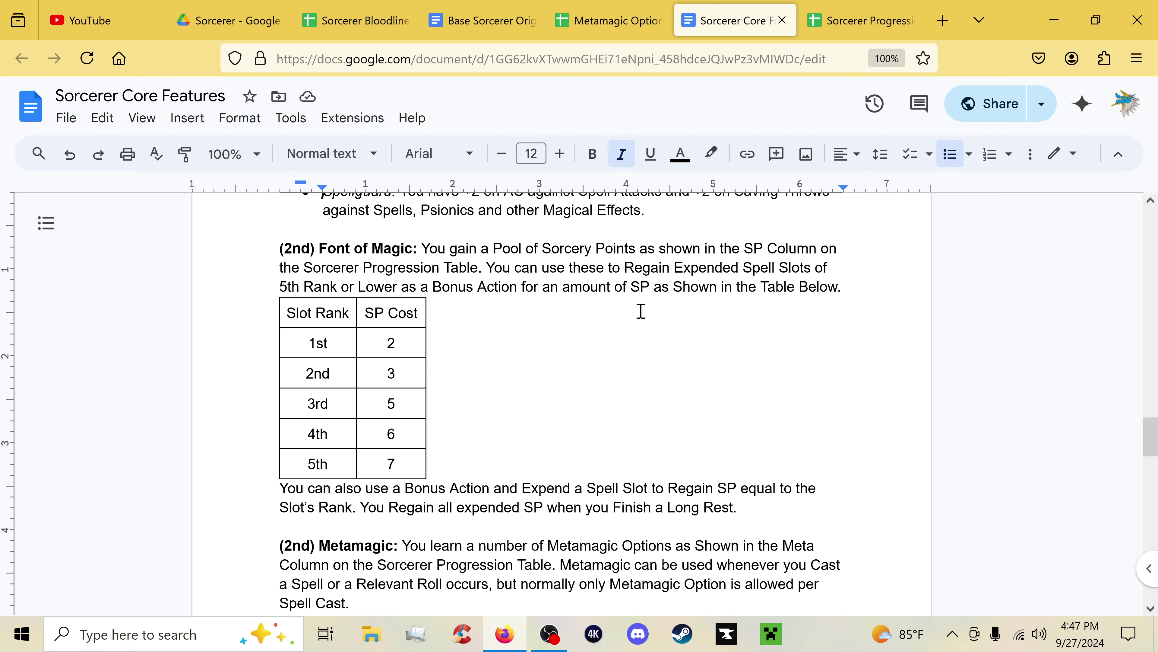
pyautogui.scroll(4, 381, 237)
pyautogui.scroll(2, 507, 406)
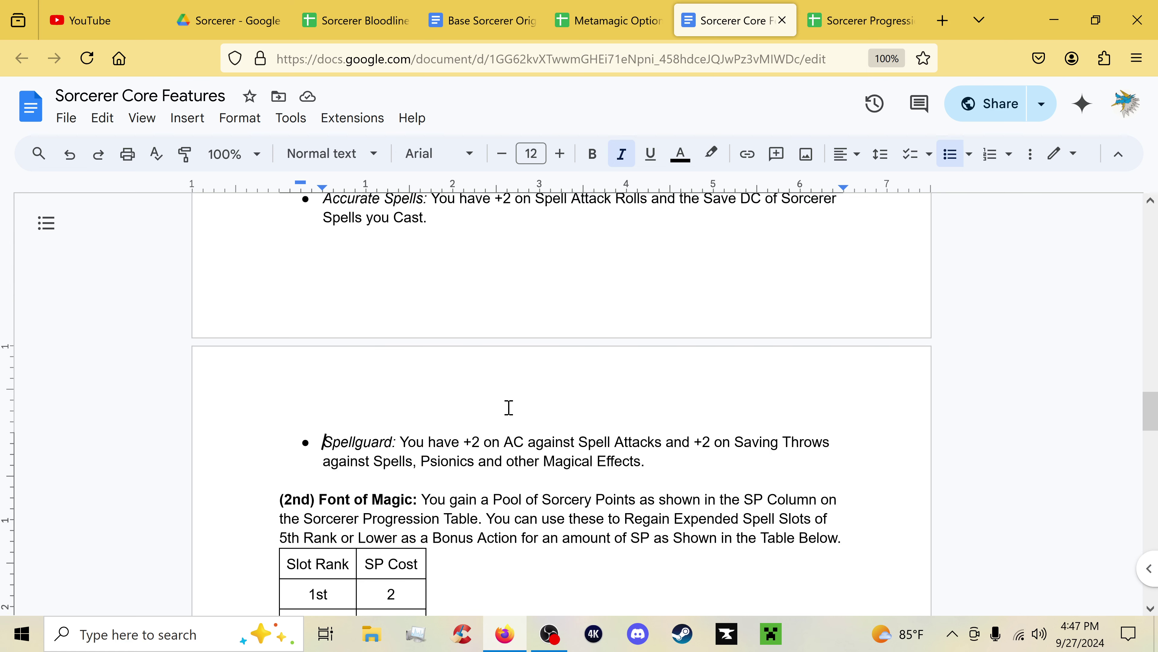
pyautogui.scroll(-4, 497, 406)
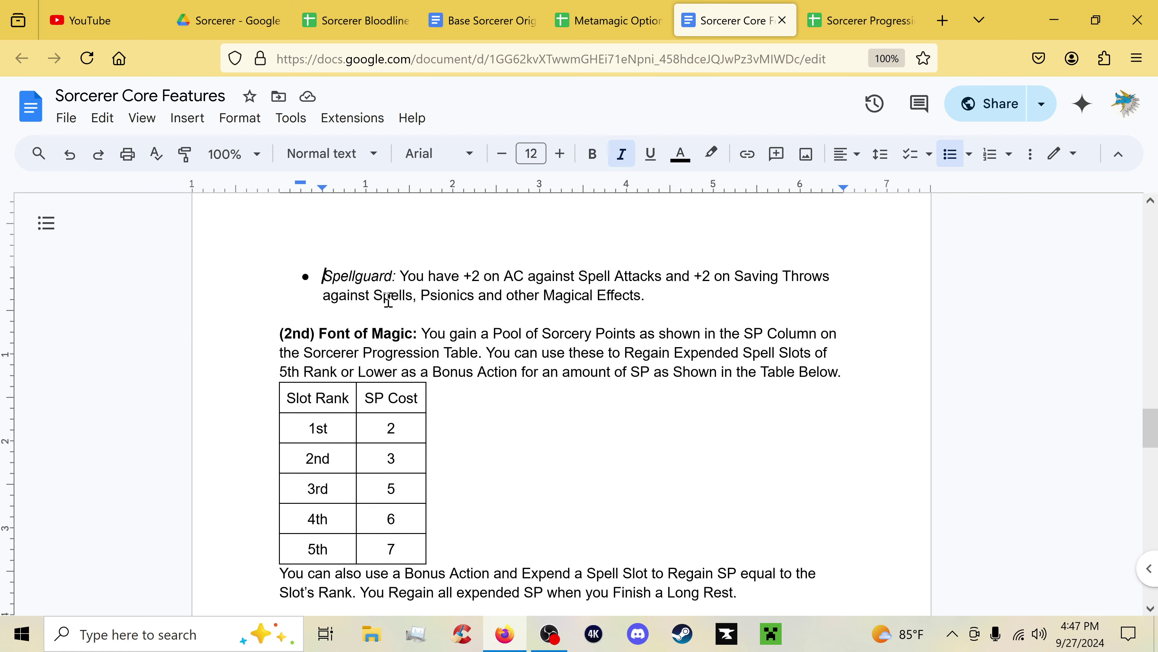
pyautogui.scroll(-4, 340, 281)
pyautogui.scroll(4, 347, 338)
pyautogui.scroll(12, 485, 358)
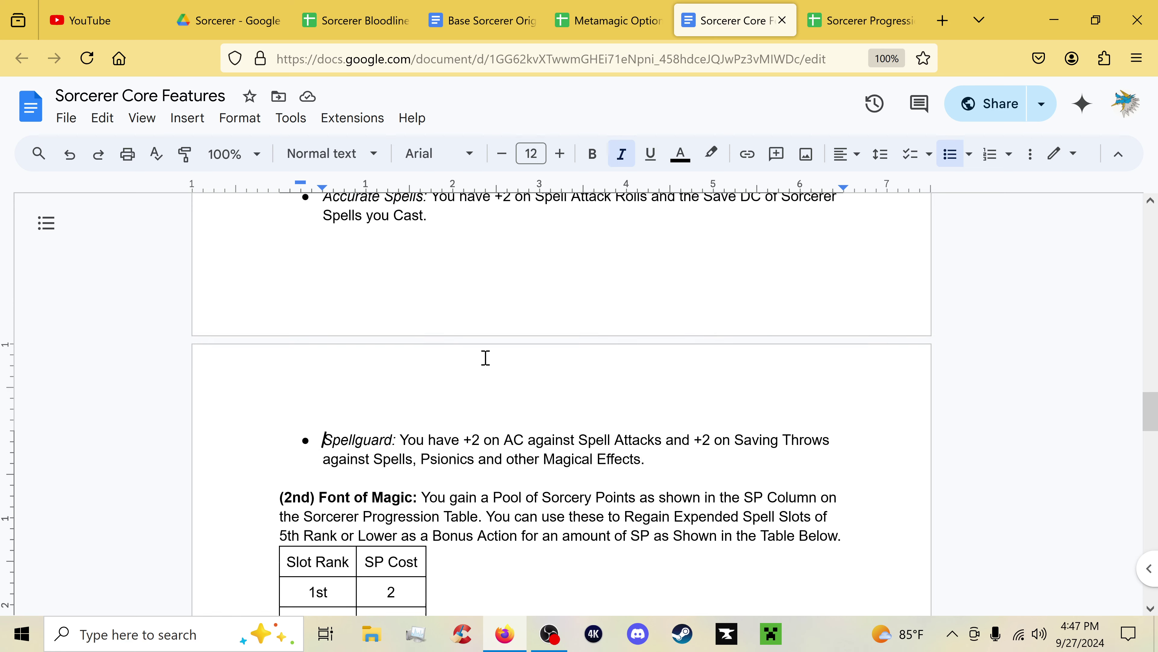
pyautogui.scroll(-4, 489, 477)
pyautogui.scroll(-10, 486, 479)
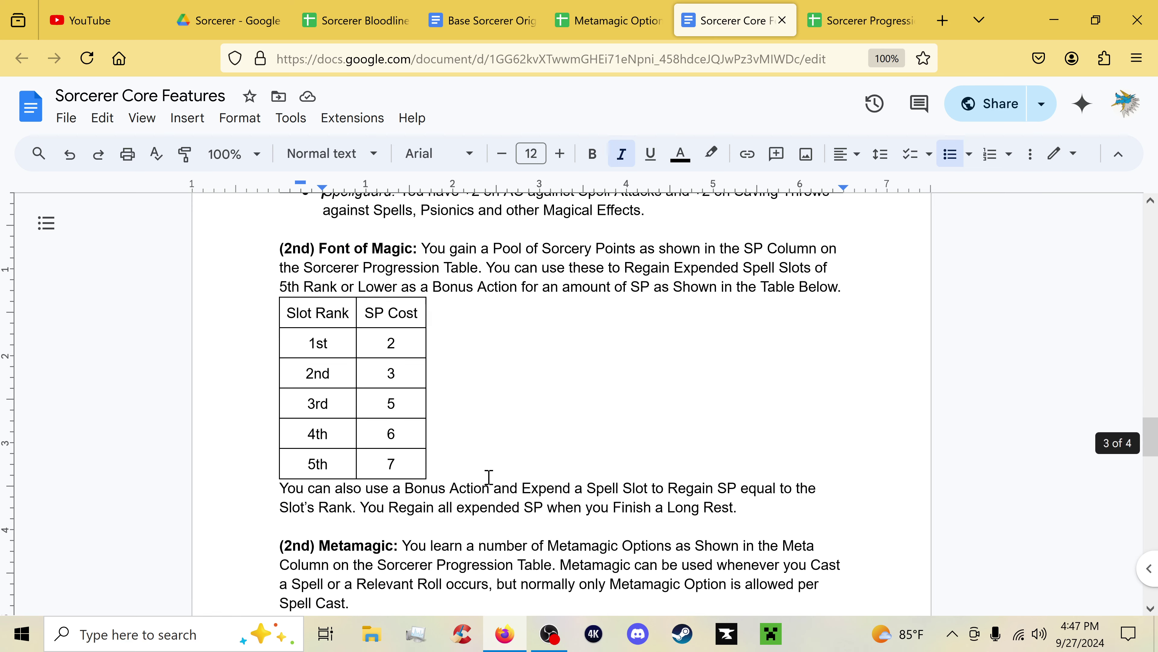
pyautogui.scroll(2, 44, 337)
pyautogui.scroll(1, 336, 392)
pyautogui.scroll(1, 326, 357)
pyautogui.scroll(-2, 841, 339)
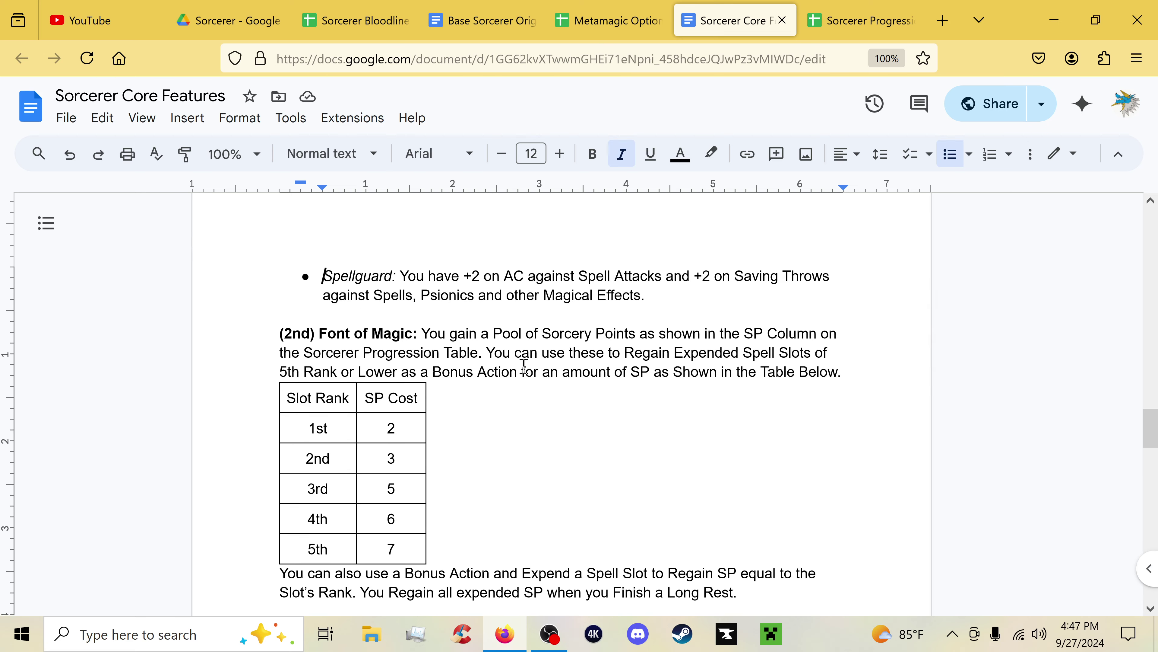
pyautogui.scroll(2, 592, 326)
pyautogui.scroll(-4, 519, 398)
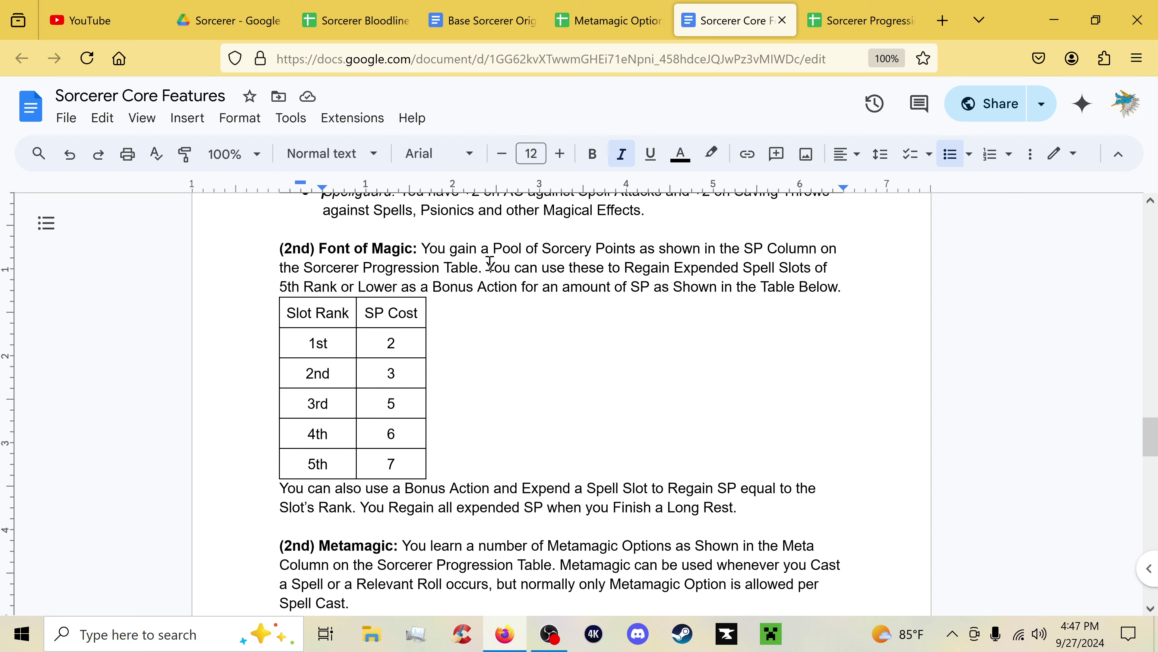
# Examine Font of Magic's Slot Rank and SP Cost table and the rule for expending spell slots to regain SP
pyautogui.scroll(-2, 566, 282)
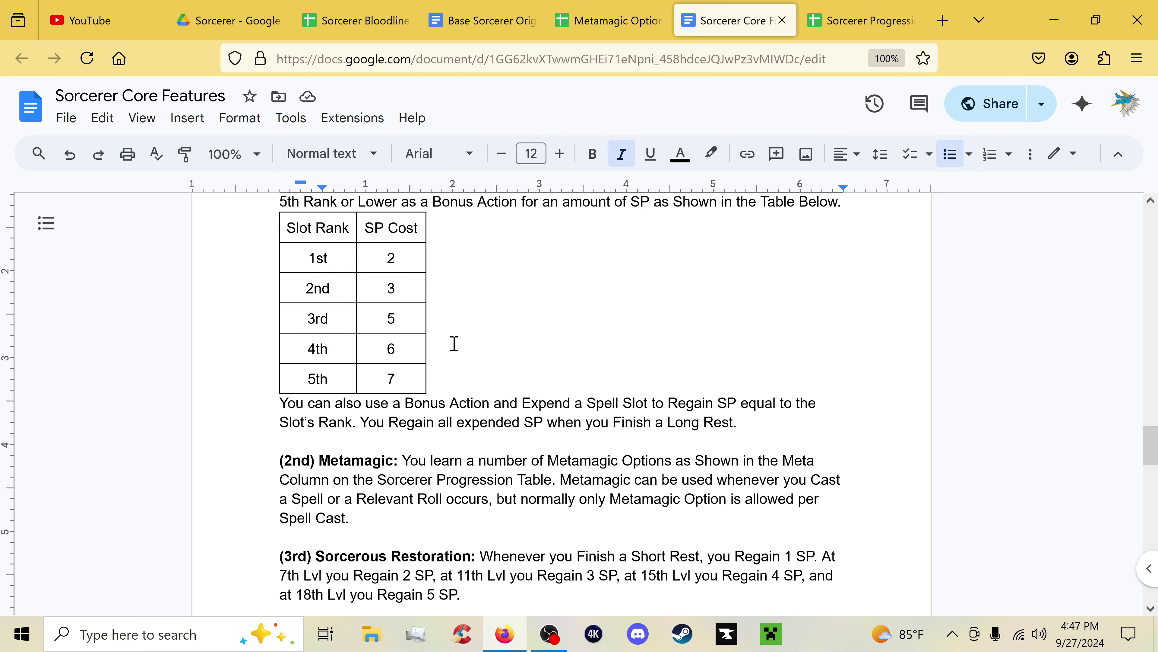
pyautogui.scroll(-1, 434, 323)
pyautogui.scroll(3, 435, 323)
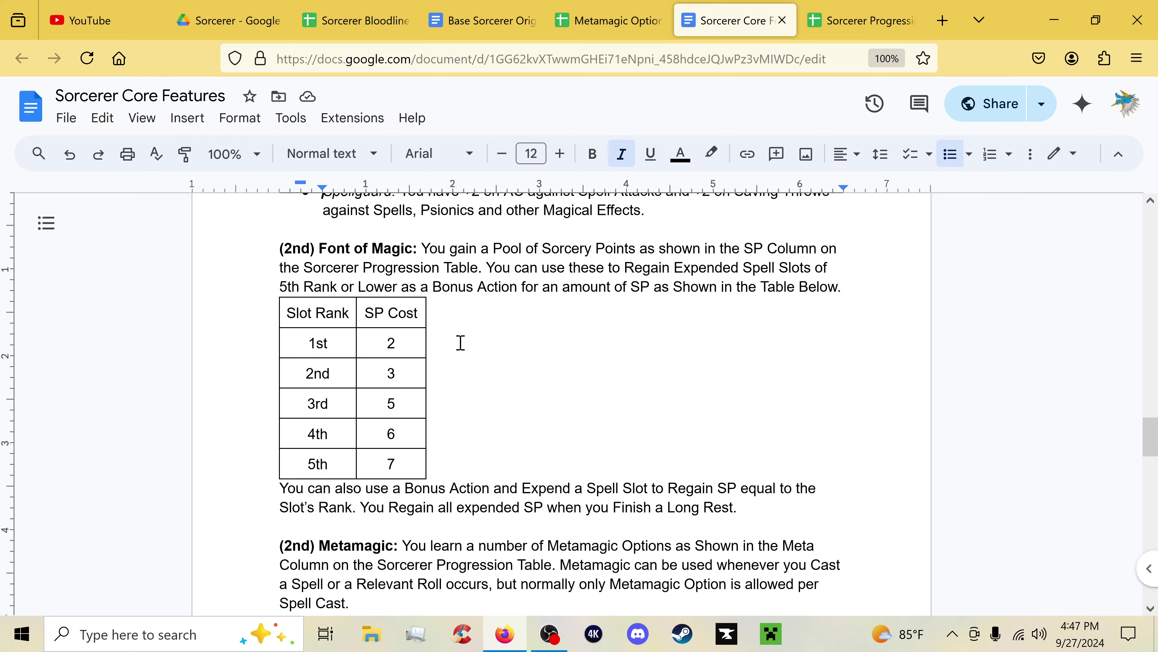
pyautogui.scroll(-4, 411, 365)
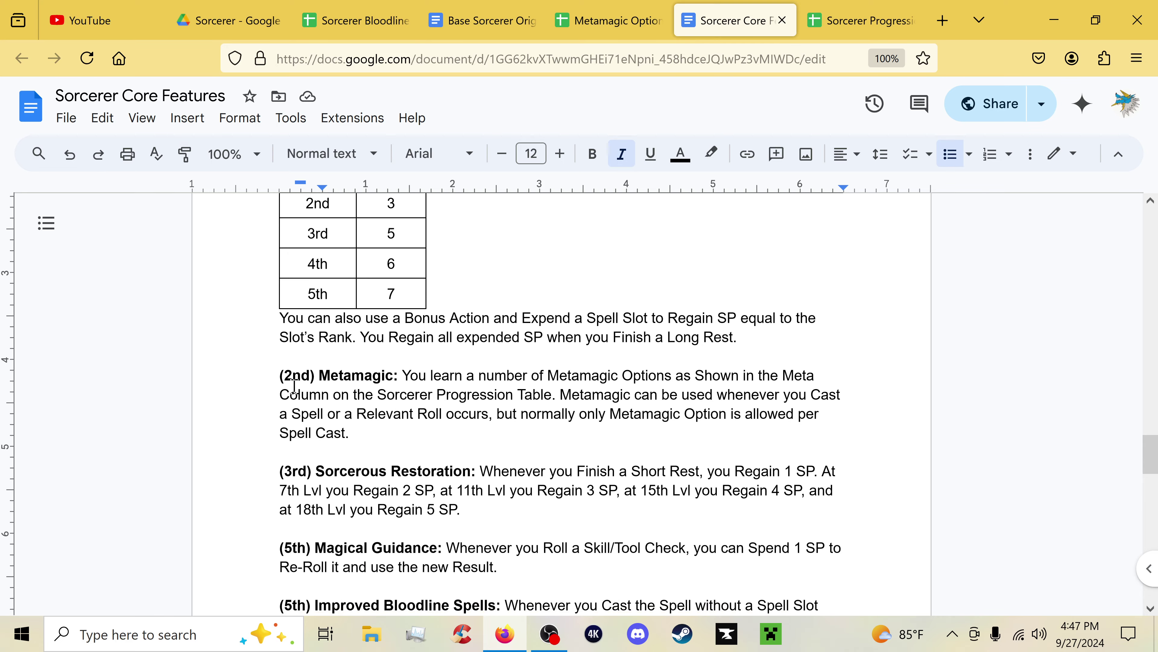
pyautogui.scroll(6, 292, 379)
pyautogui.scroll(-2, 572, 433)
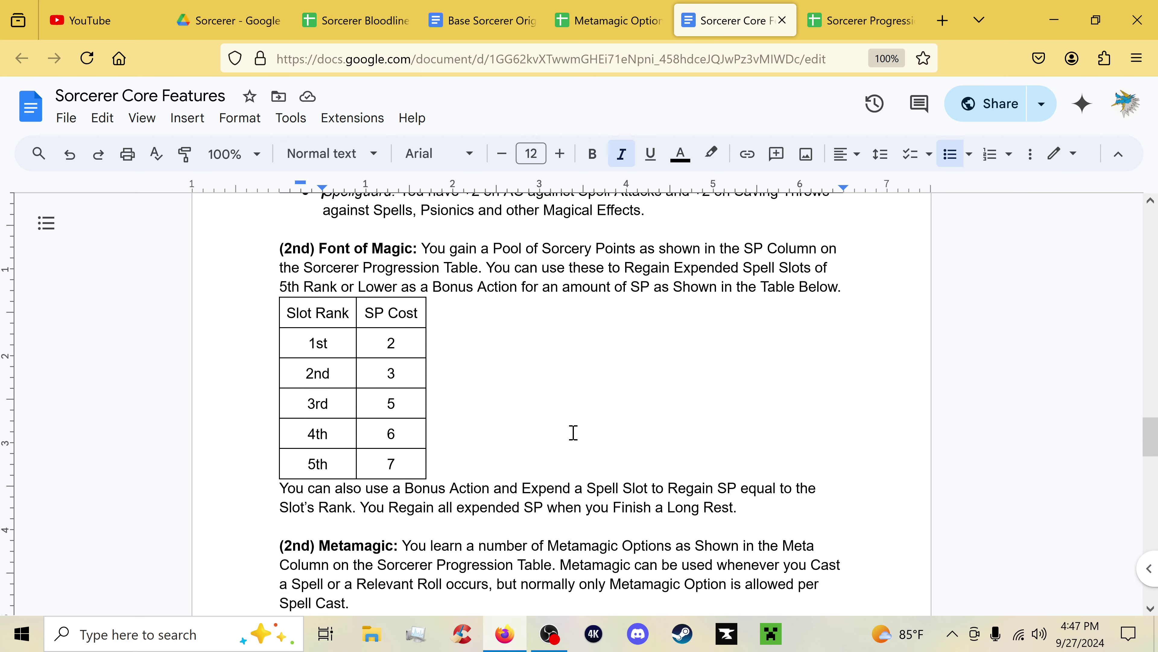
# Read the features from 2nd-level Metamagic through 7th-level Sorcery Incarnate, including Sorcerous Restoration, Magical Guidance, Improved Bloodline Spells and Devastating Magic
pyautogui.scroll(-2, 573, 432)
pyautogui.scroll(-4, 572, 433)
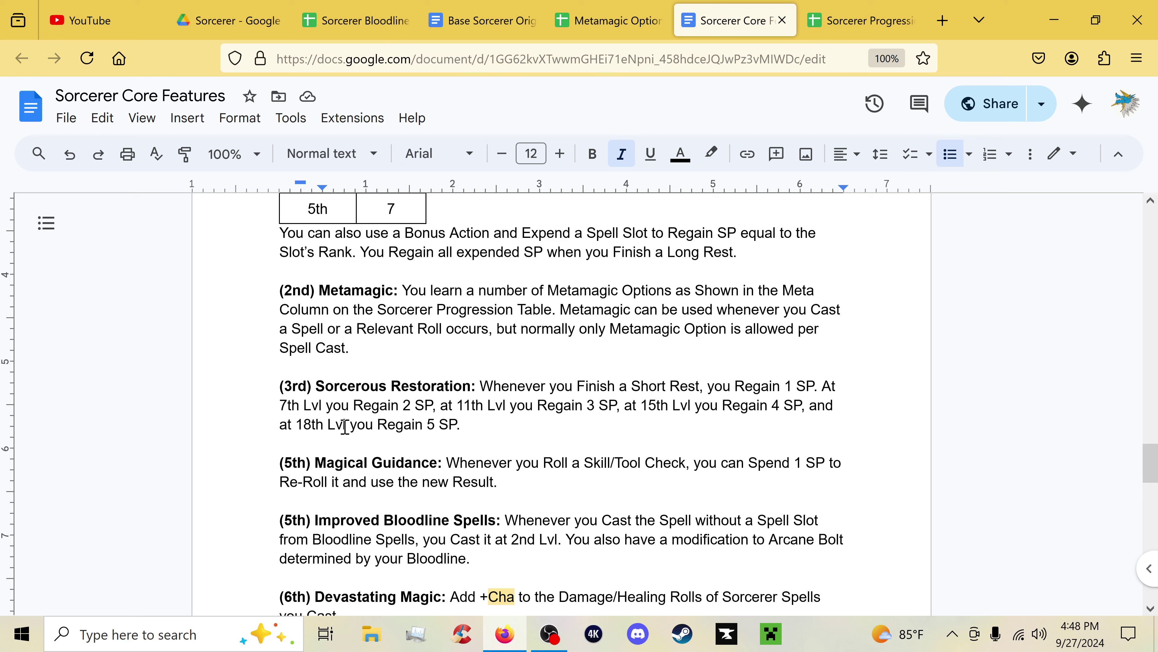
pyautogui.scroll(3, 569, 482)
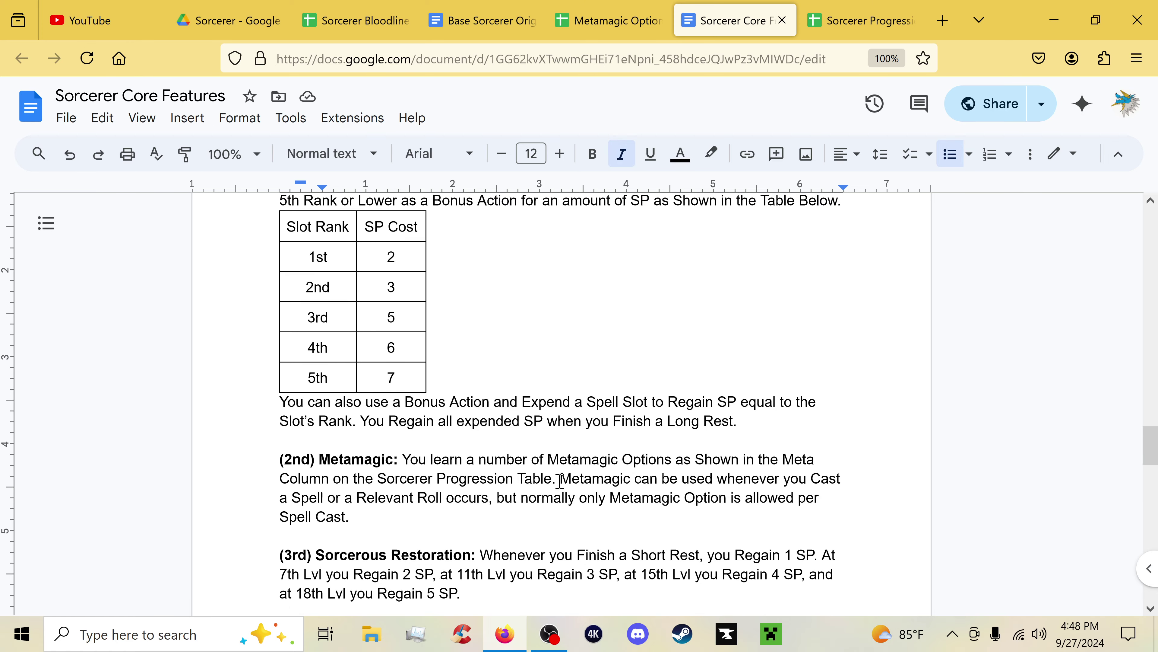
pyautogui.scroll(-3, 534, 344)
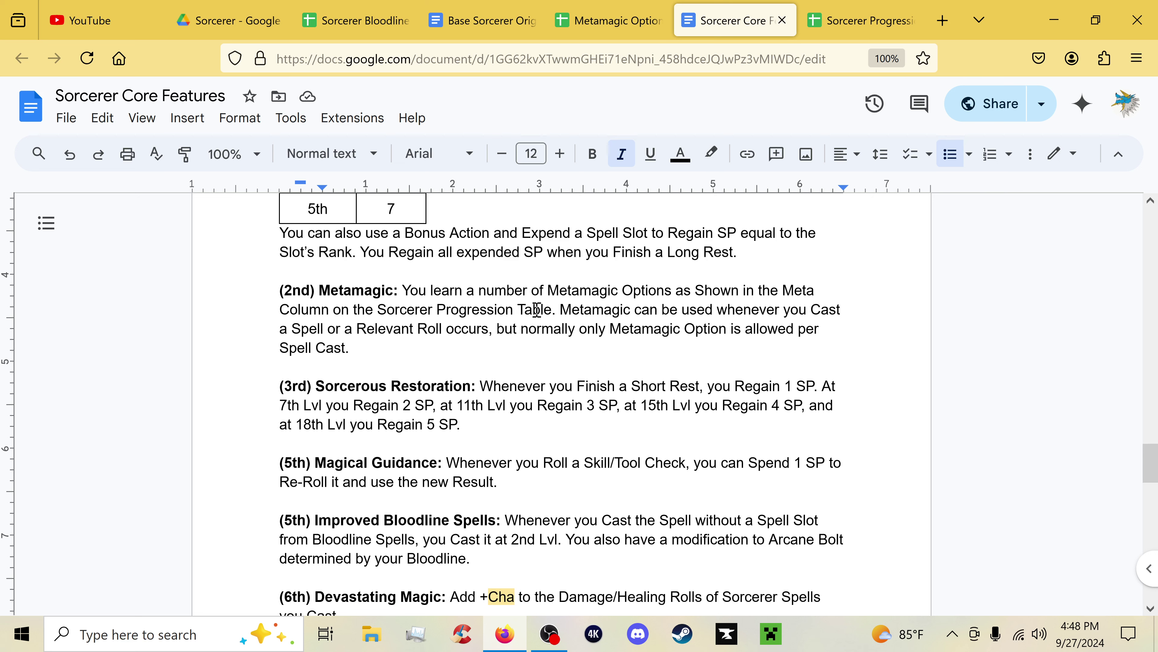
pyautogui.scroll(-3, 537, 311)
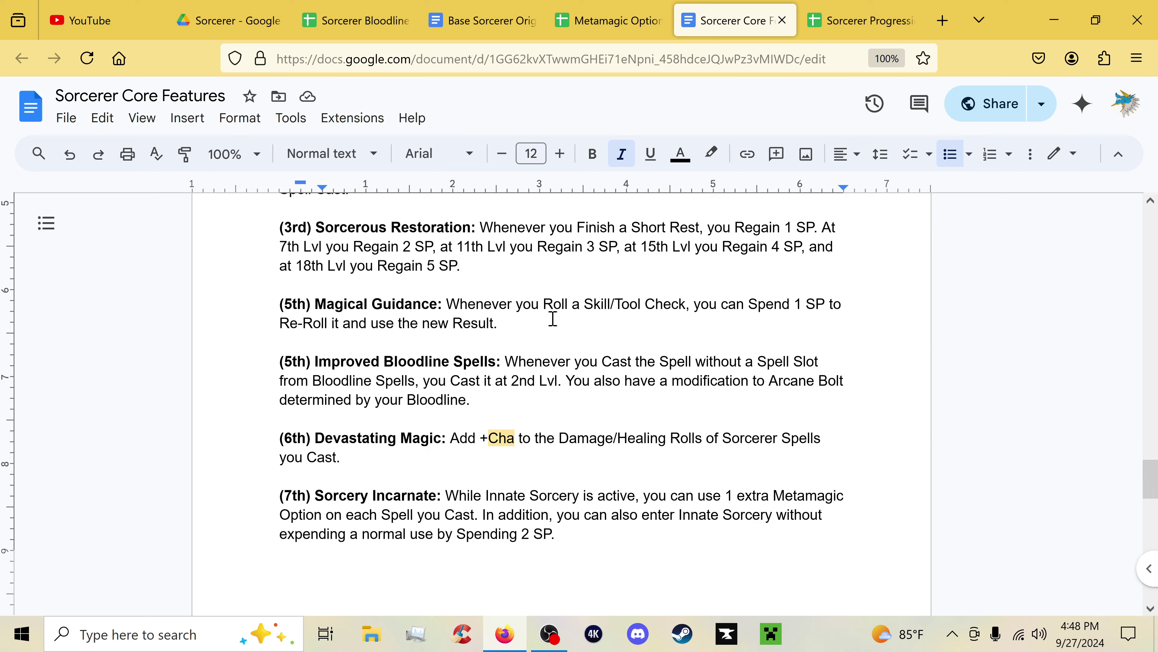
pyautogui.scroll(1, 554, 450)
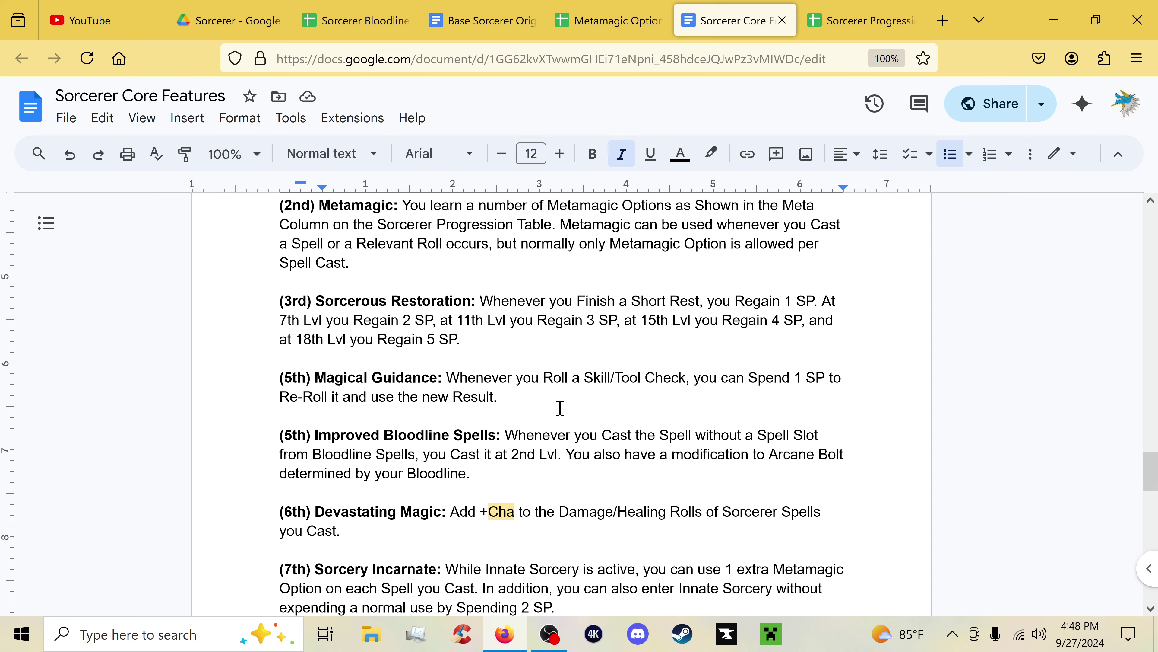
pyautogui.scroll(-2, 560, 407)
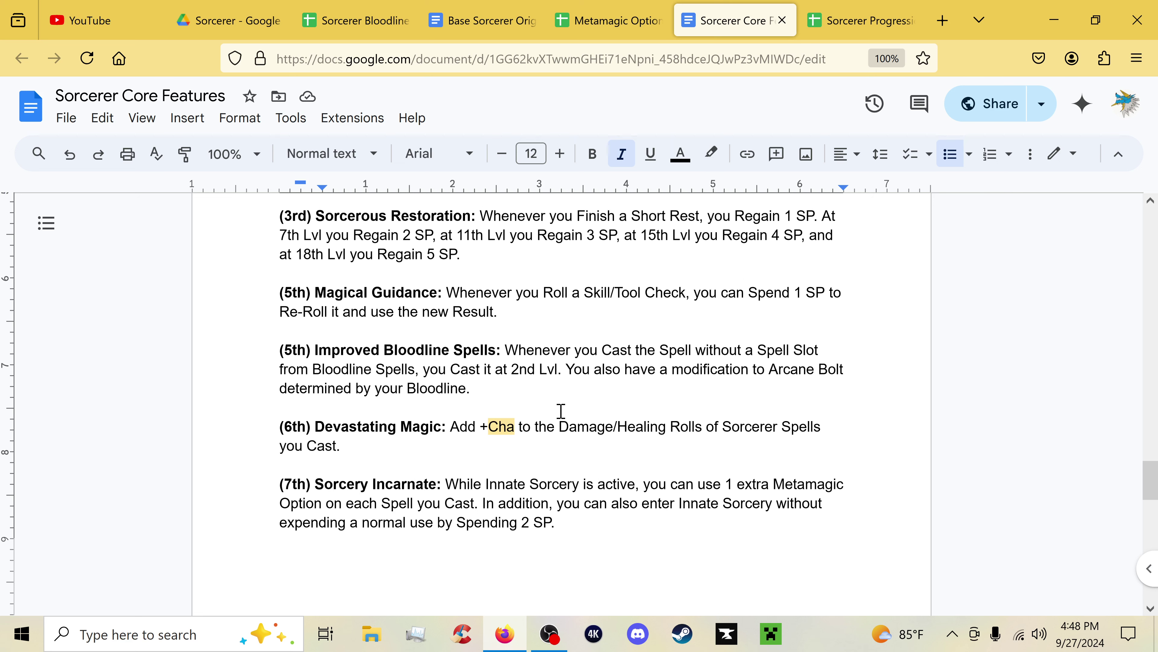
pyautogui.scroll(2, 561, 411)
pyautogui.scroll(-2, 569, 432)
pyautogui.scroll(-2, 605, 469)
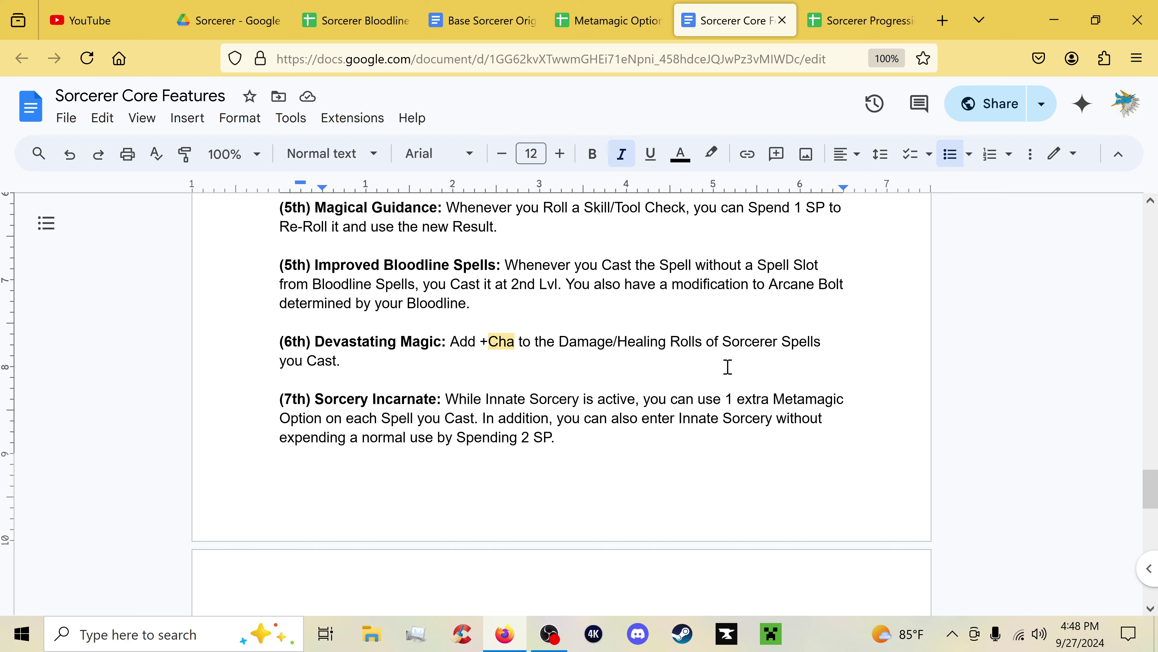
pyautogui.scroll(-2, 727, 365)
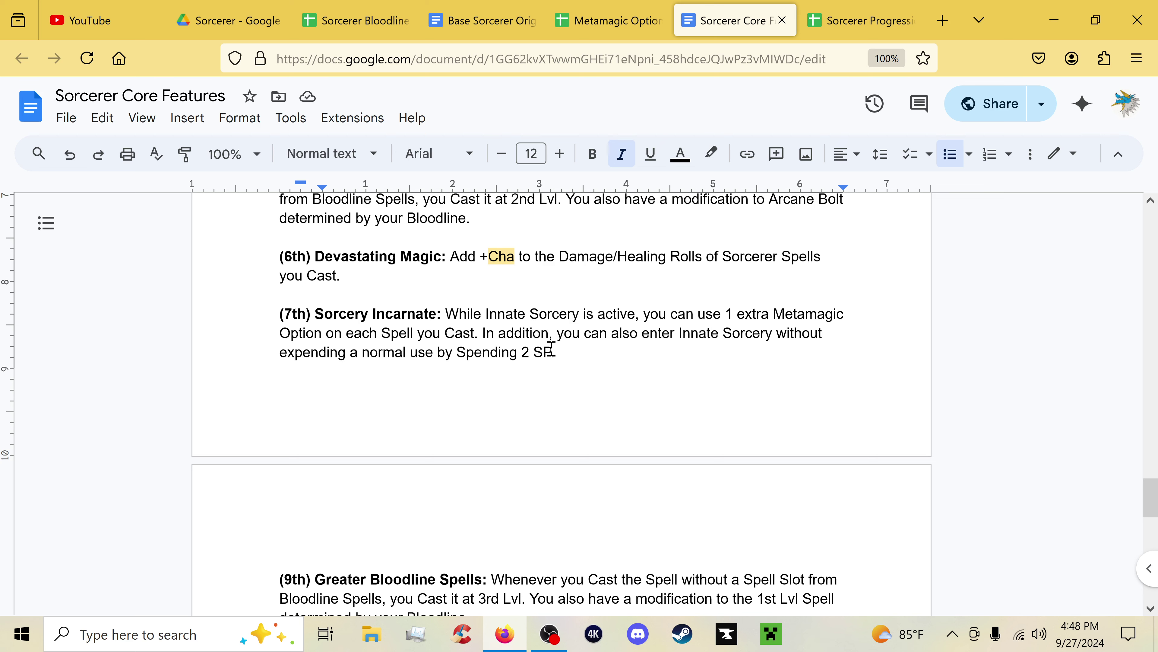
# Reread the 7th-level Sorcery Incarnate description, checking it against the 5th- and 6th-level features just above
pyautogui.scroll(-2, 538, 338)
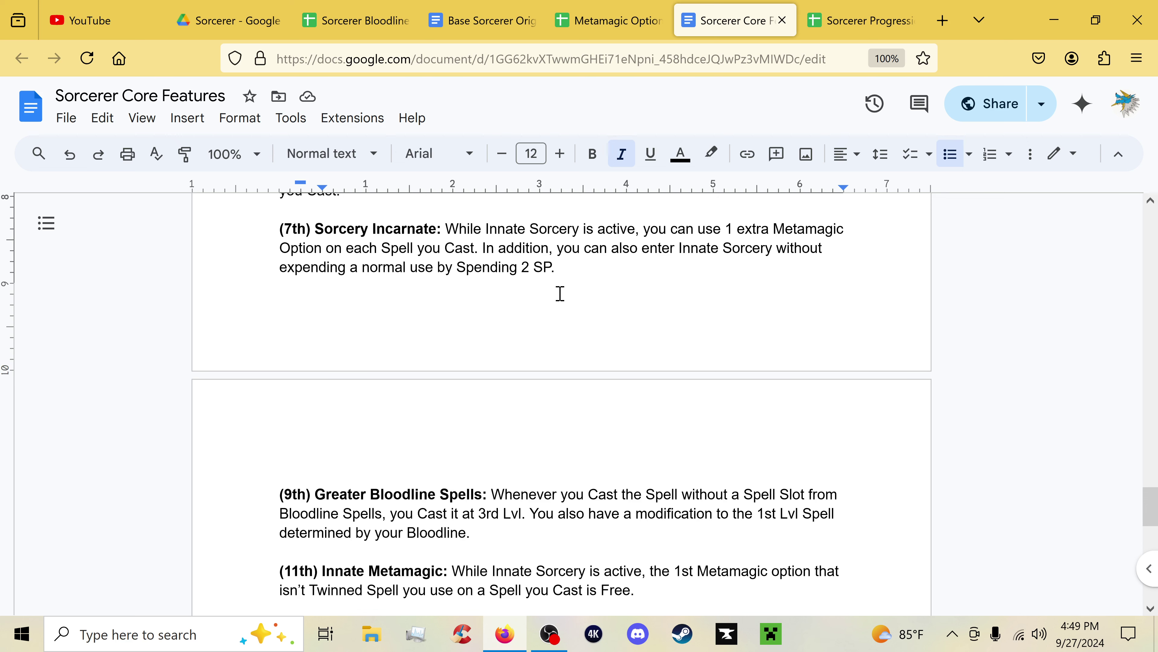
pyautogui.scroll(4, 560, 293)
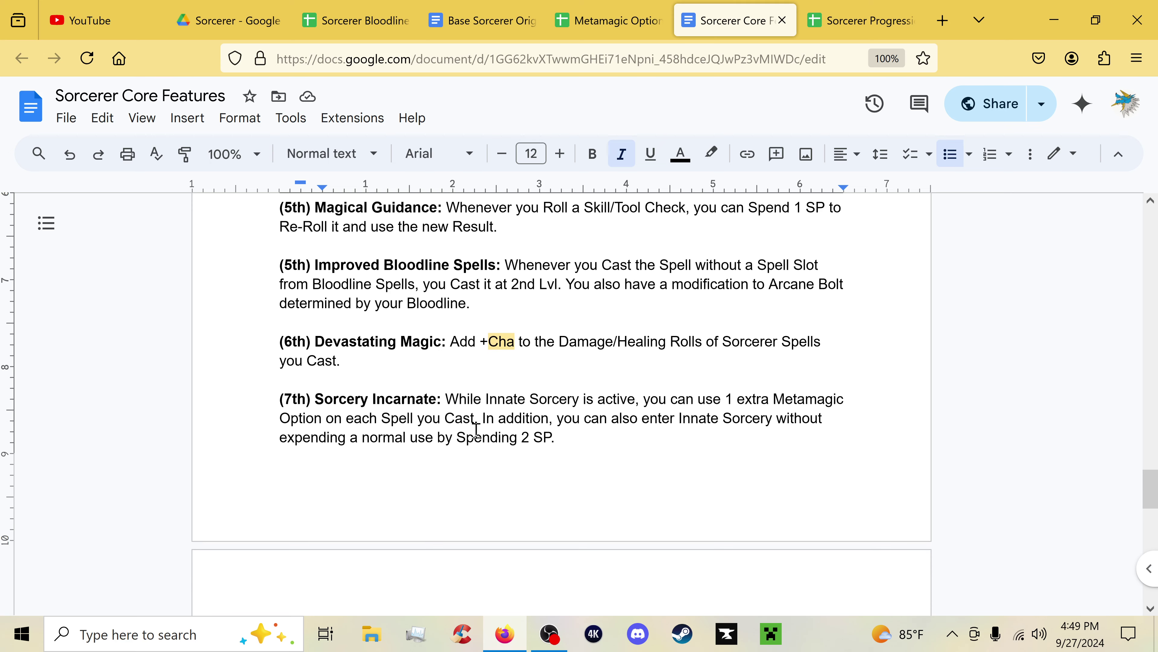
pyautogui.scroll(-4, 538, 434)
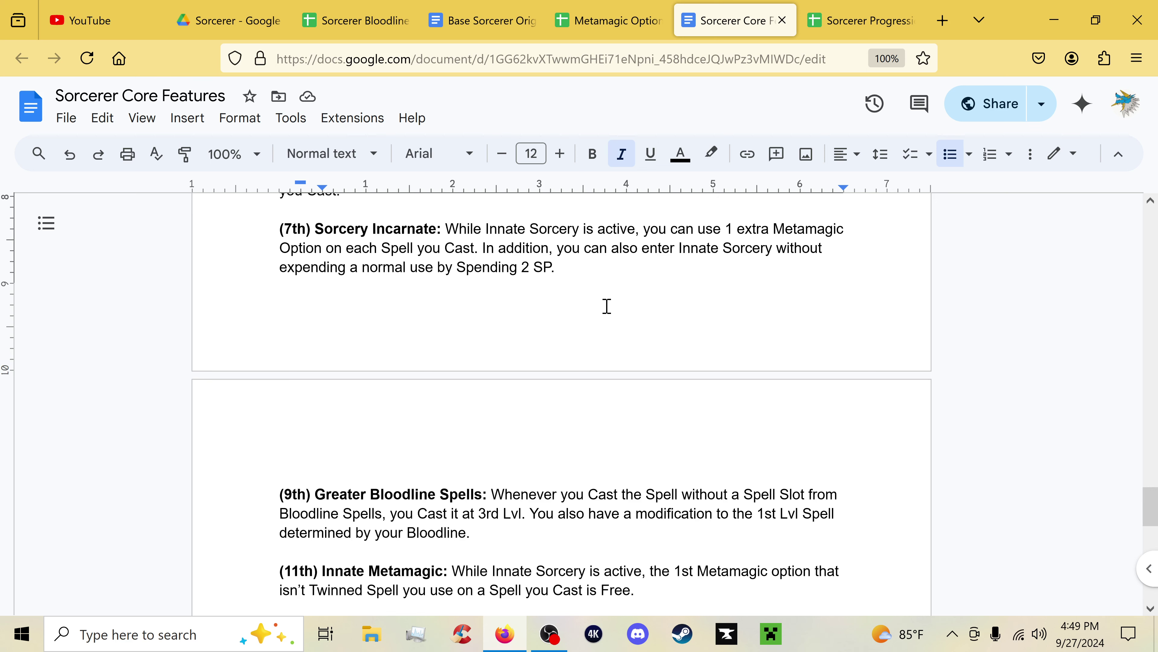
# Read the remaining features from 9th-level Greater Bloodline Spells through 20th-level Sorcerous Apotheosis, including Innate Metamagic, Spellsurge and Metamagic Mastery
pyautogui.scroll(-6, 605, 310)
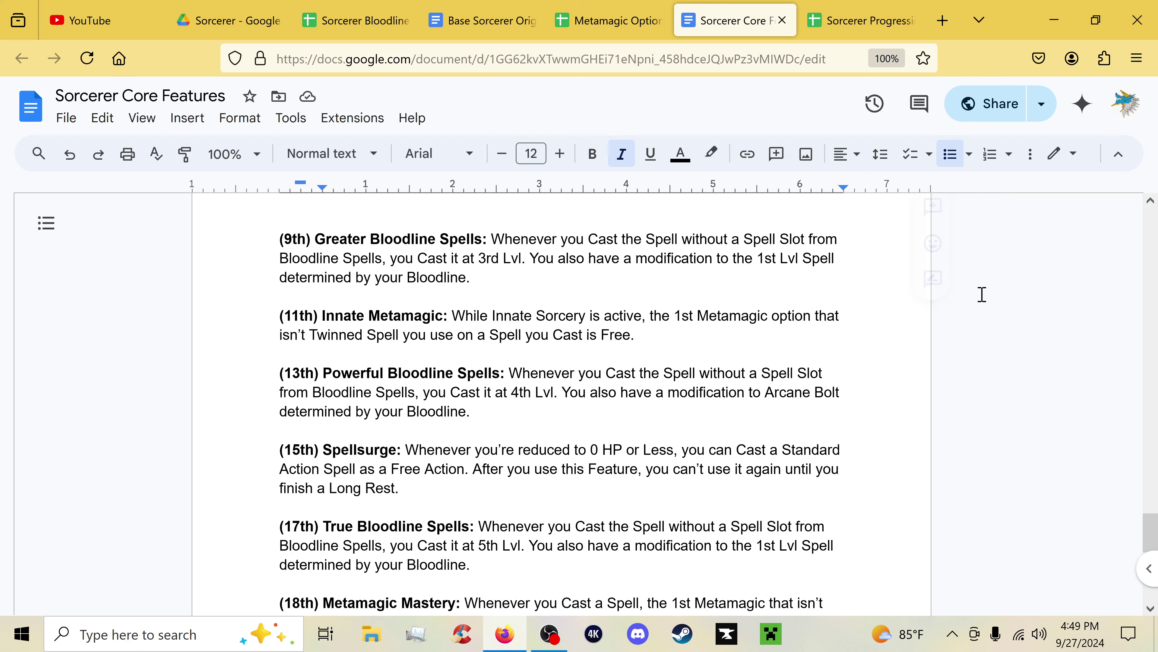
pyautogui.scroll(-2, 524, 283)
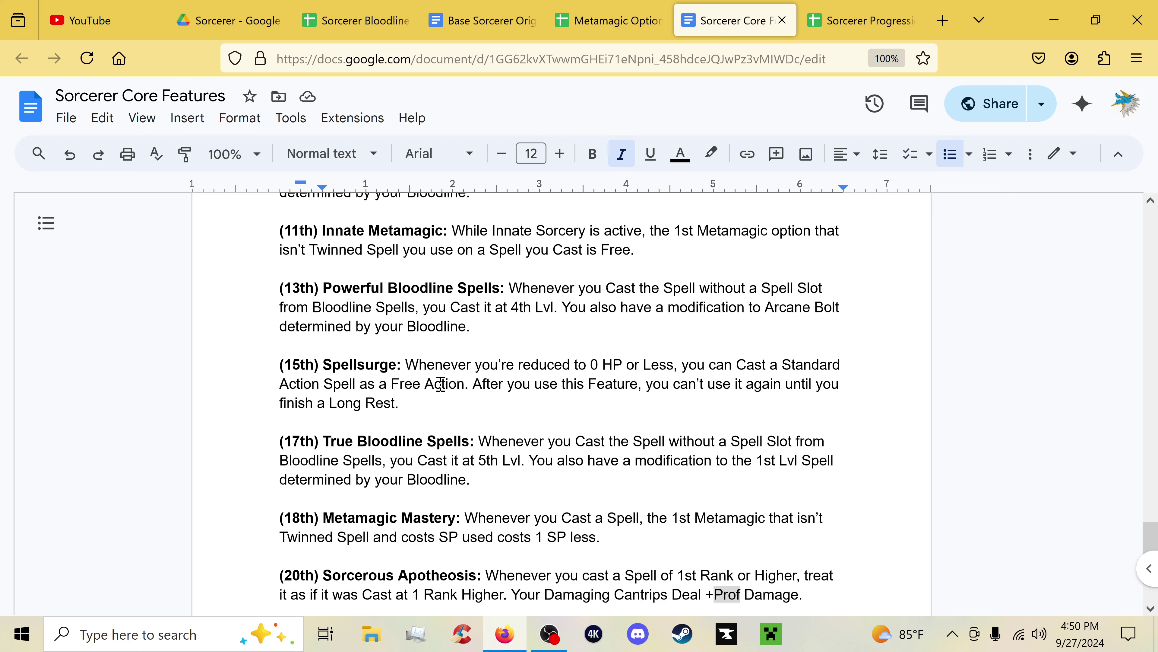
pyautogui.scroll(-2, 441, 383)
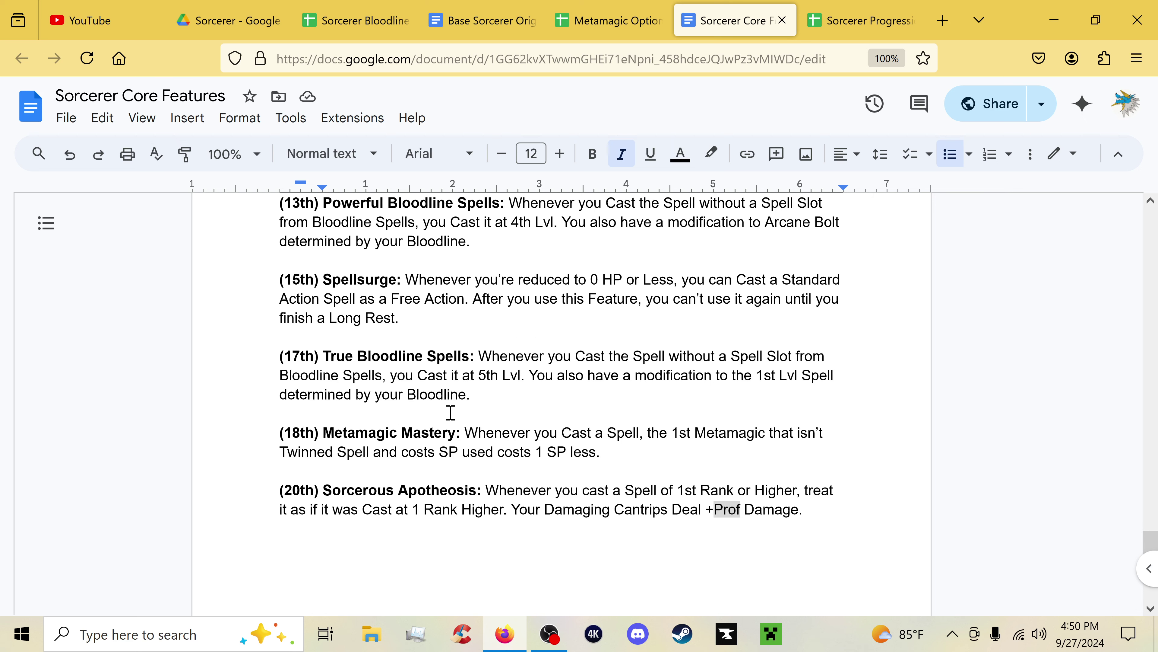
pyautogui.scroll(-2, 450, 414)
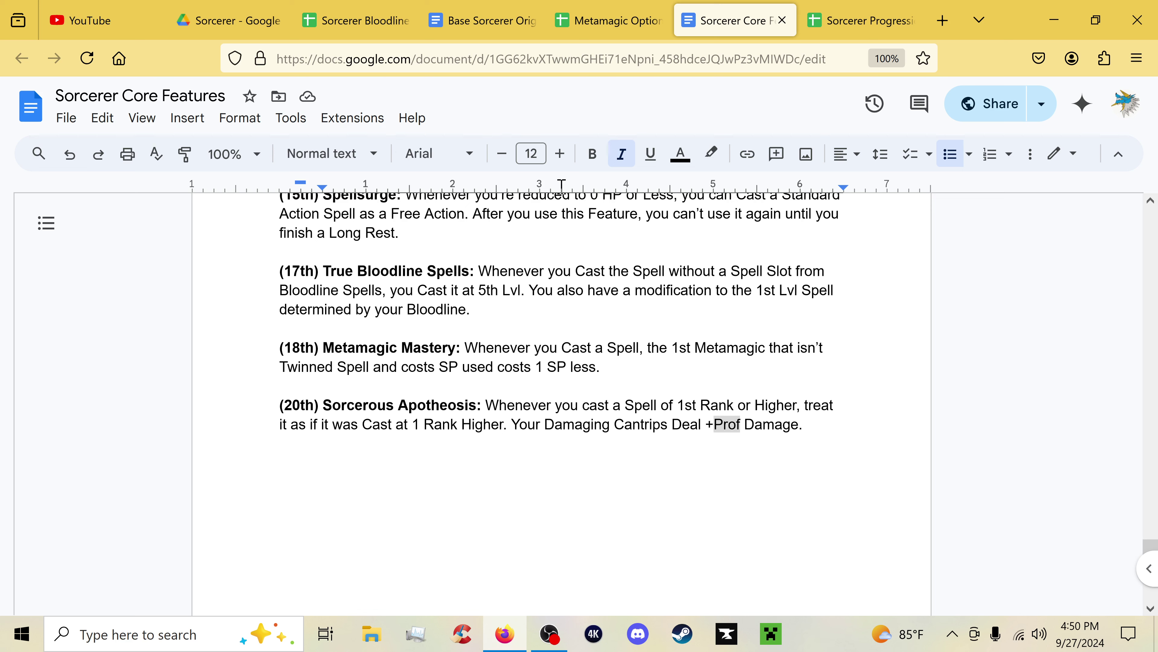
pyautogui.scroll(-2, 771, 274)
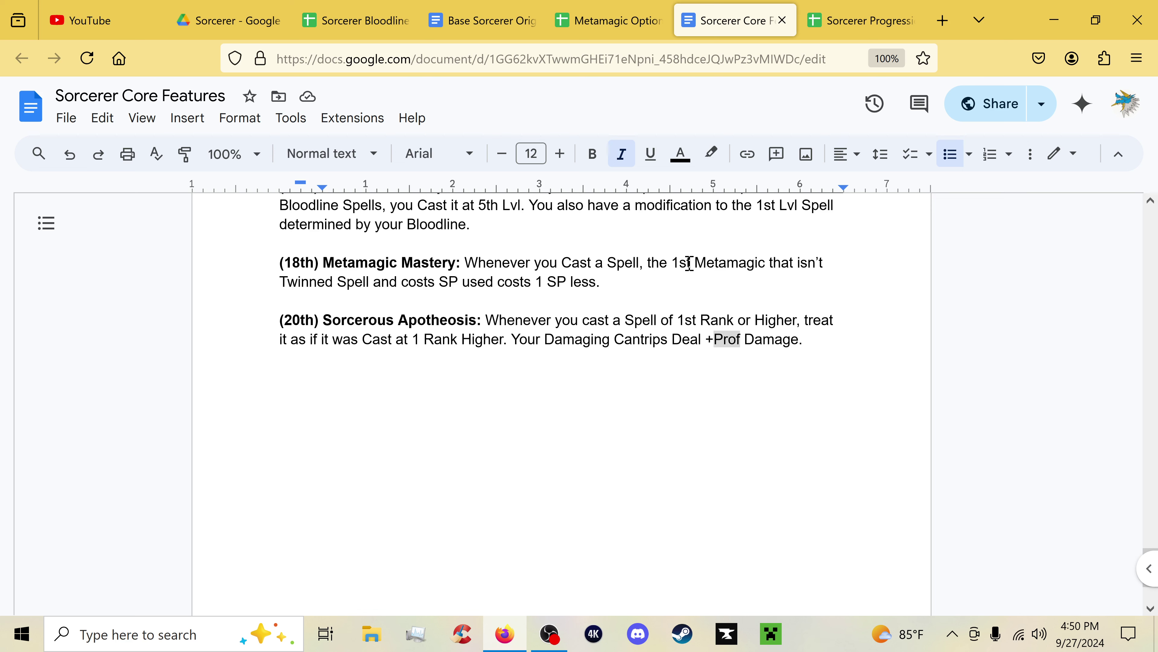
pyautogui.scroll(2, 755, 348)
pyautogui.scroll(2, 755, 349)
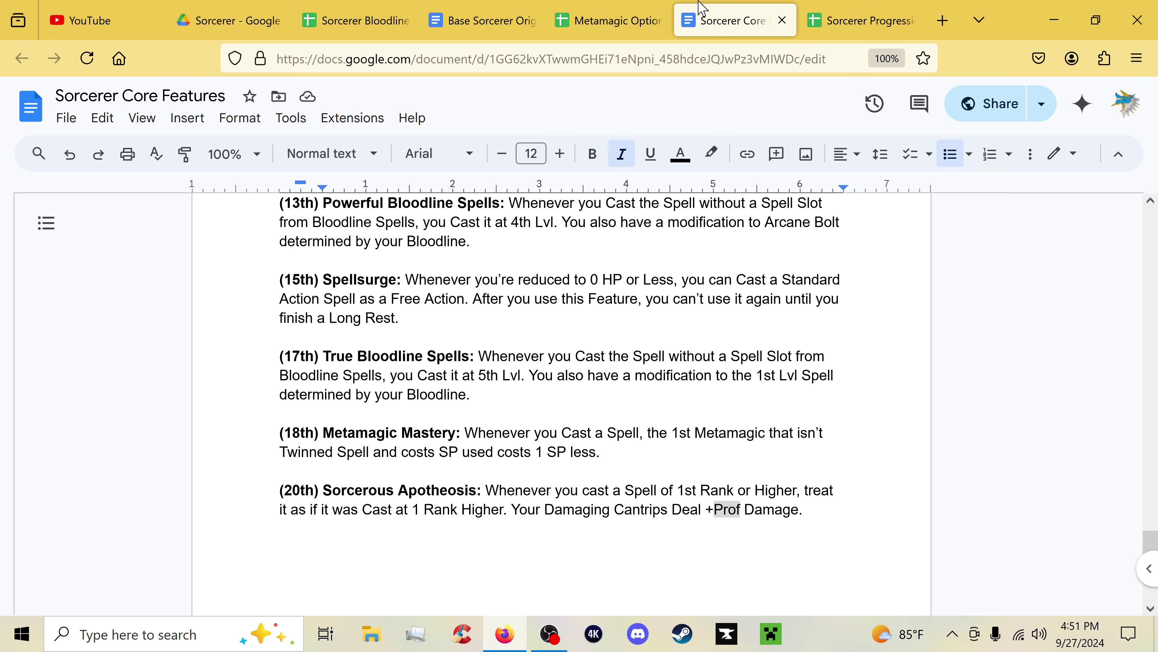
# Switch to the Metamagic Options spreadsheet and review the cost, benefit and special rules from Careful Spell through Quickened Spell
pyautogui.click(604, 12)
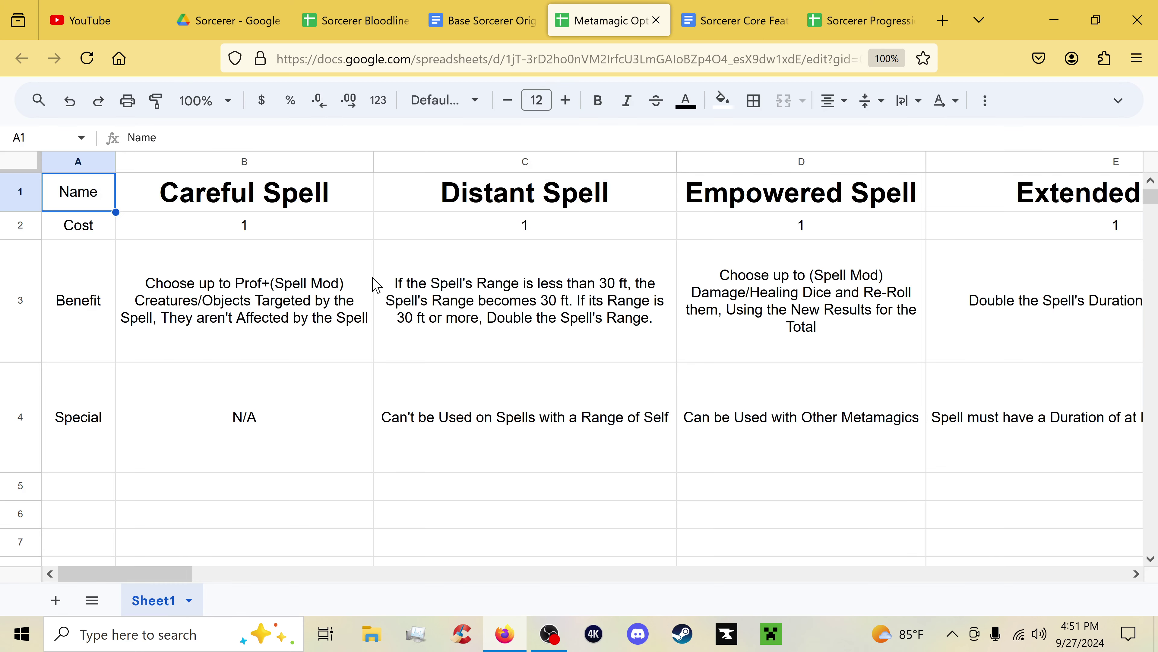
pyautogui.press('Right')
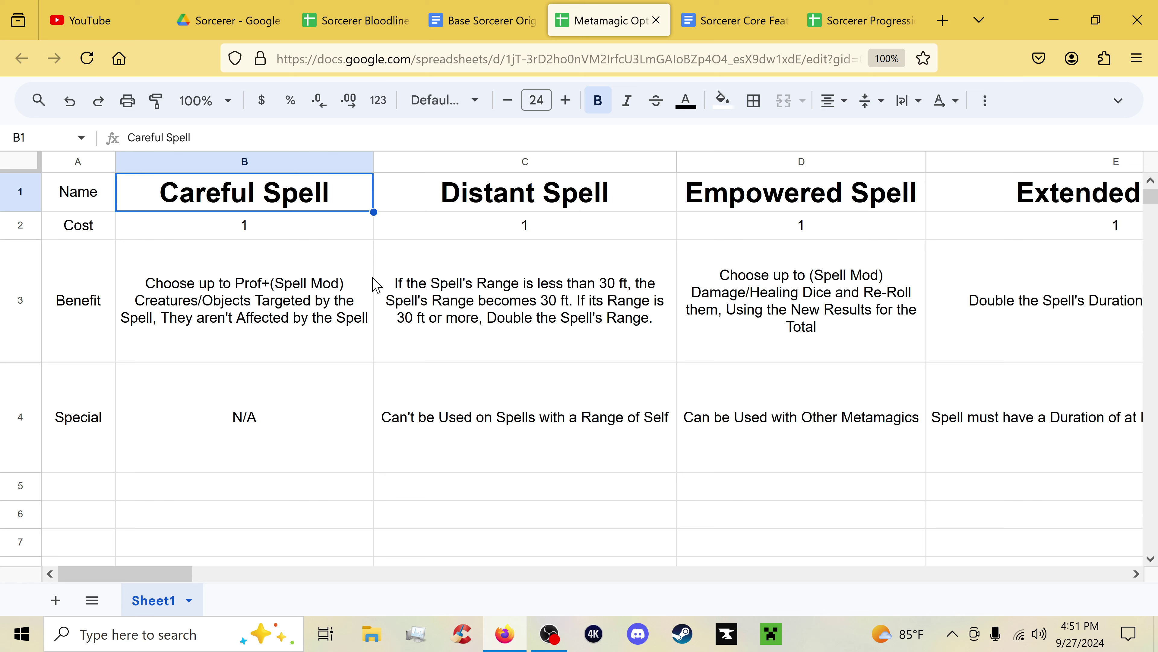
pyautogui.press('Right')
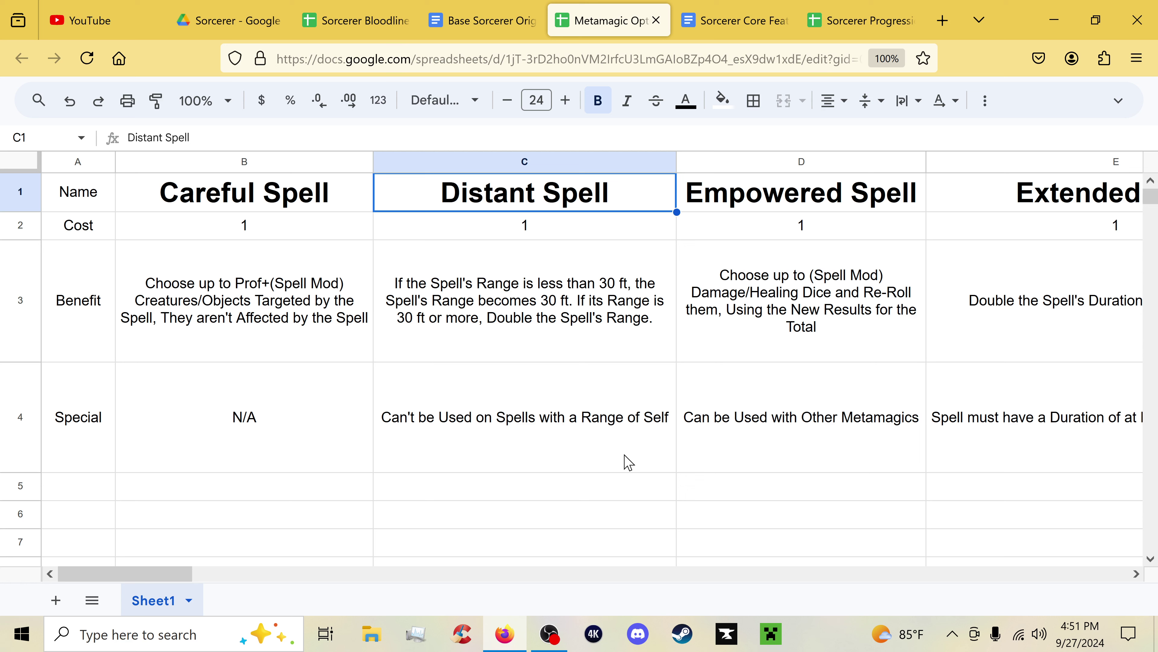
pyautogui.press('Right')
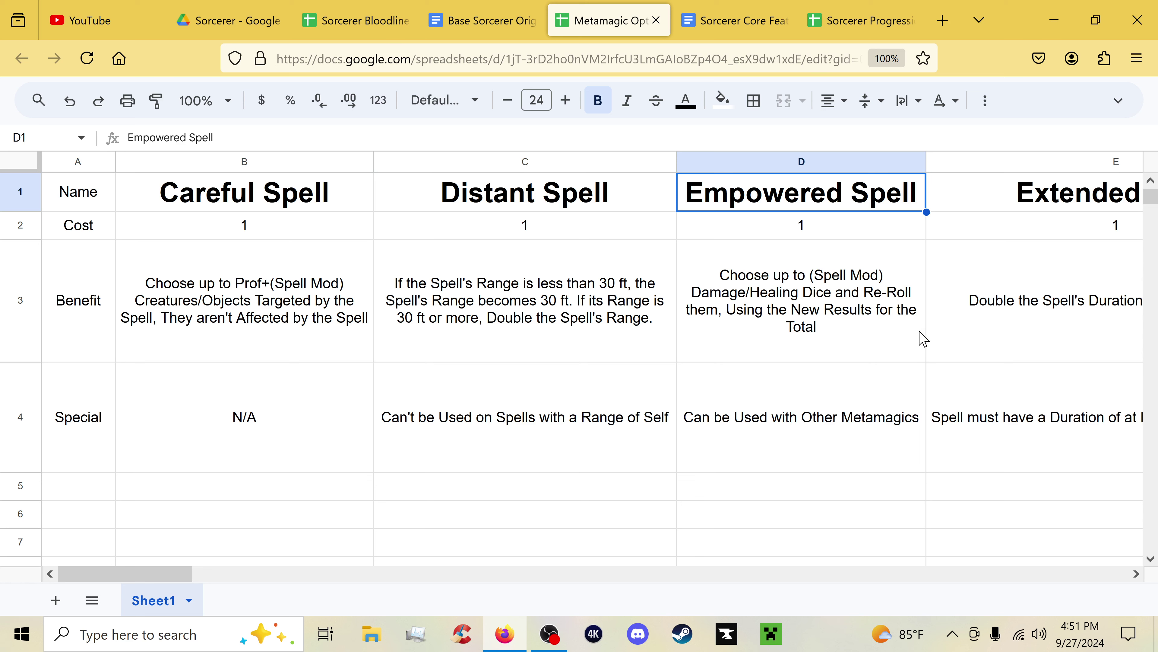
pyautogui.press('Right')
pyautogui.hscroll(4, 923, 338)
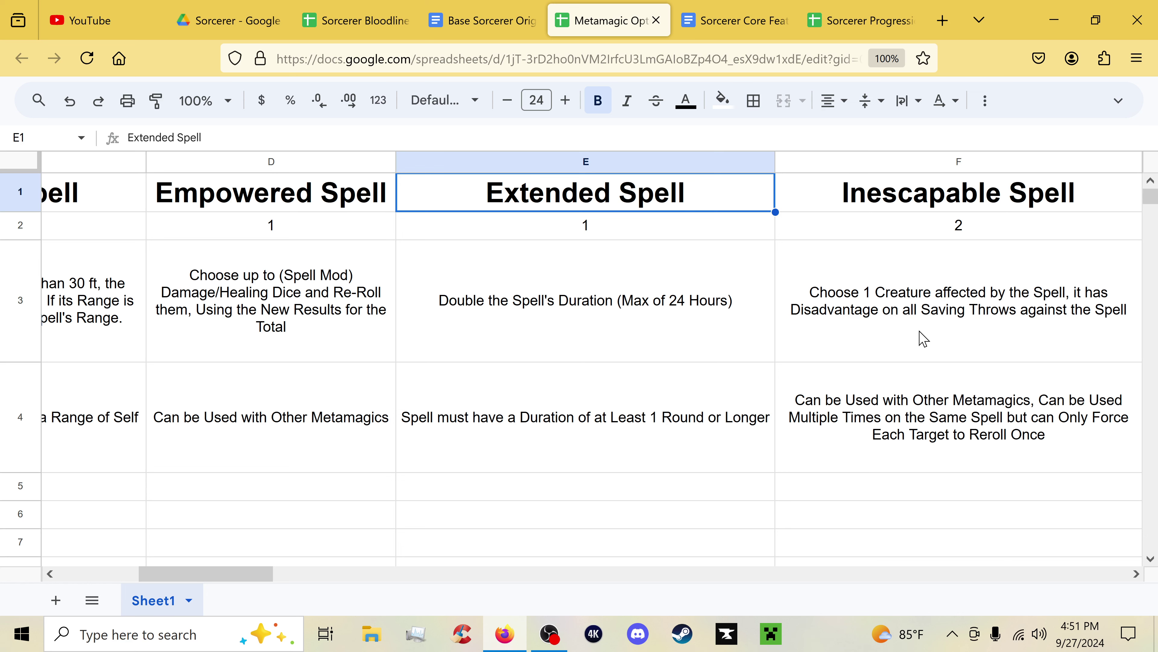
pyautogui.press('Right')
pyautogui.hscroll(4, 923, 339)
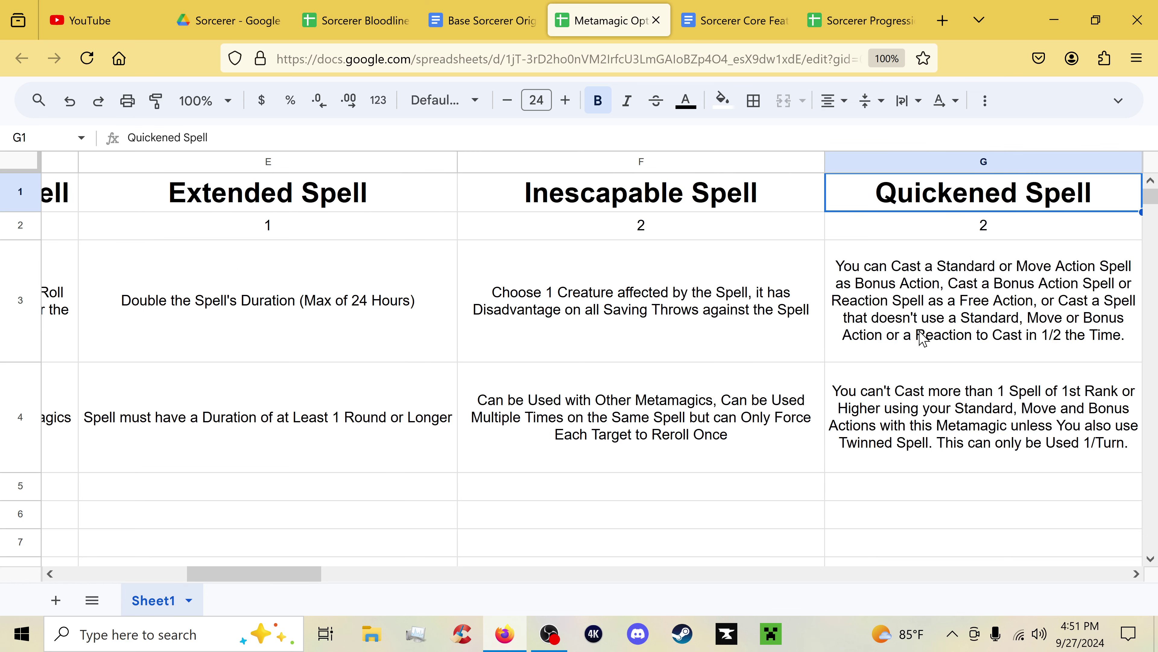